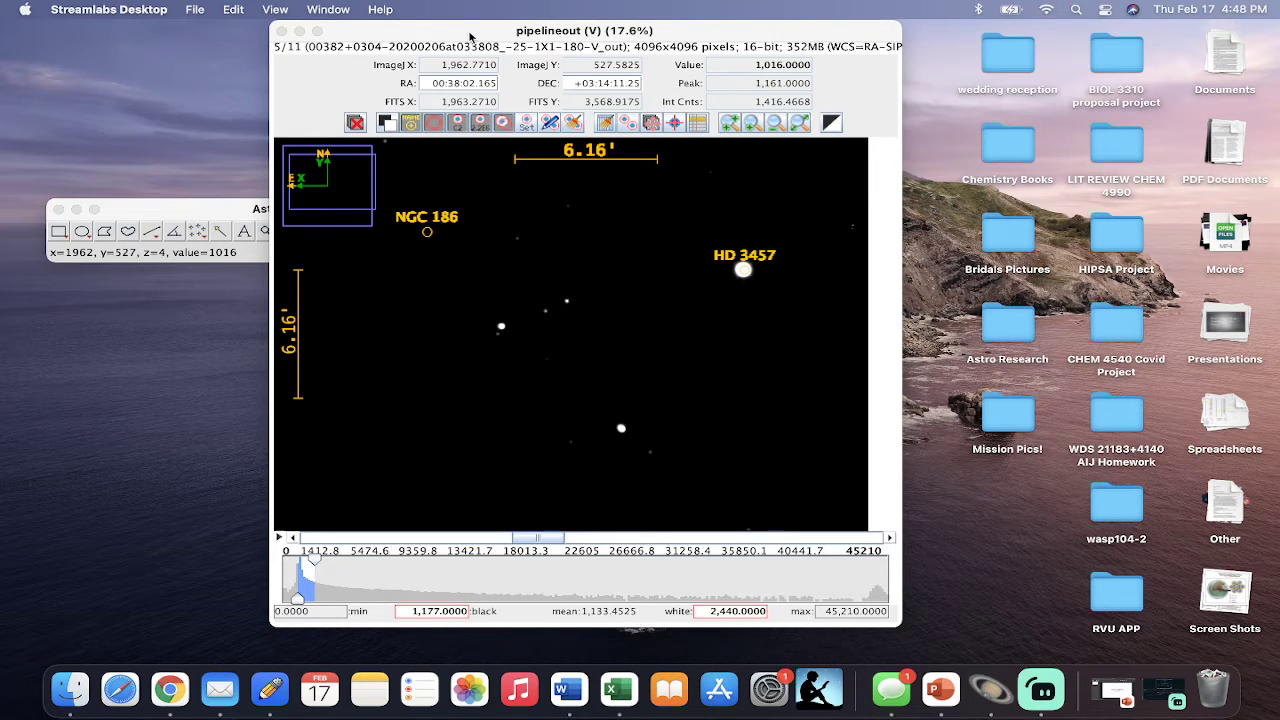
Shift the image window right and set display levels to black 1,063.7647 and white 2,240.5441.
drag(470, 37, 543, 35)
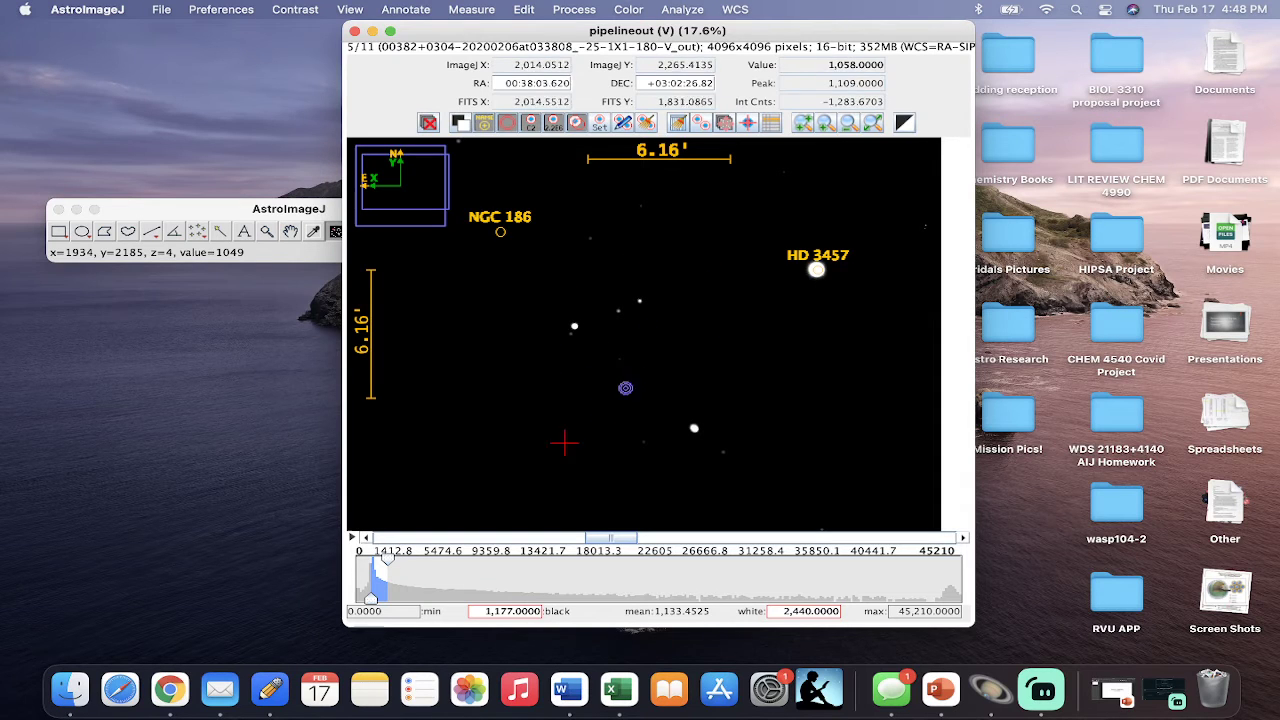
drag(371, 598, 369, 601)
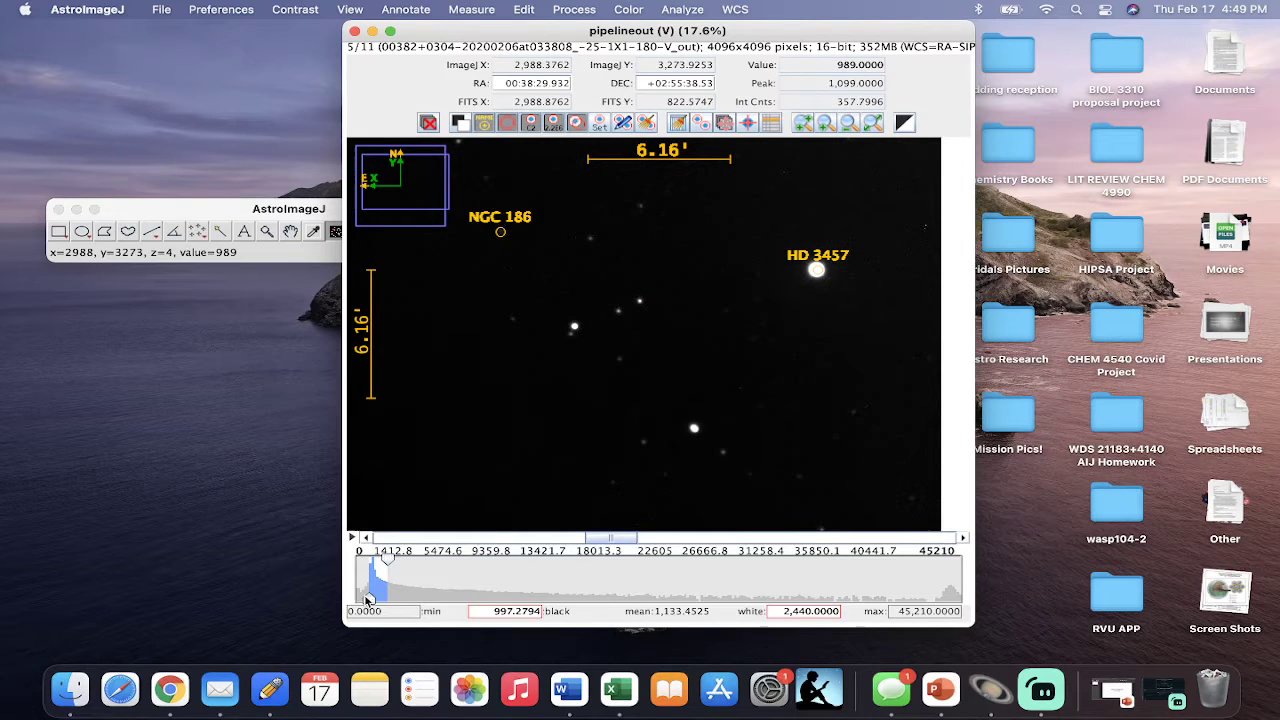
drag(368, 598, 380, 572)
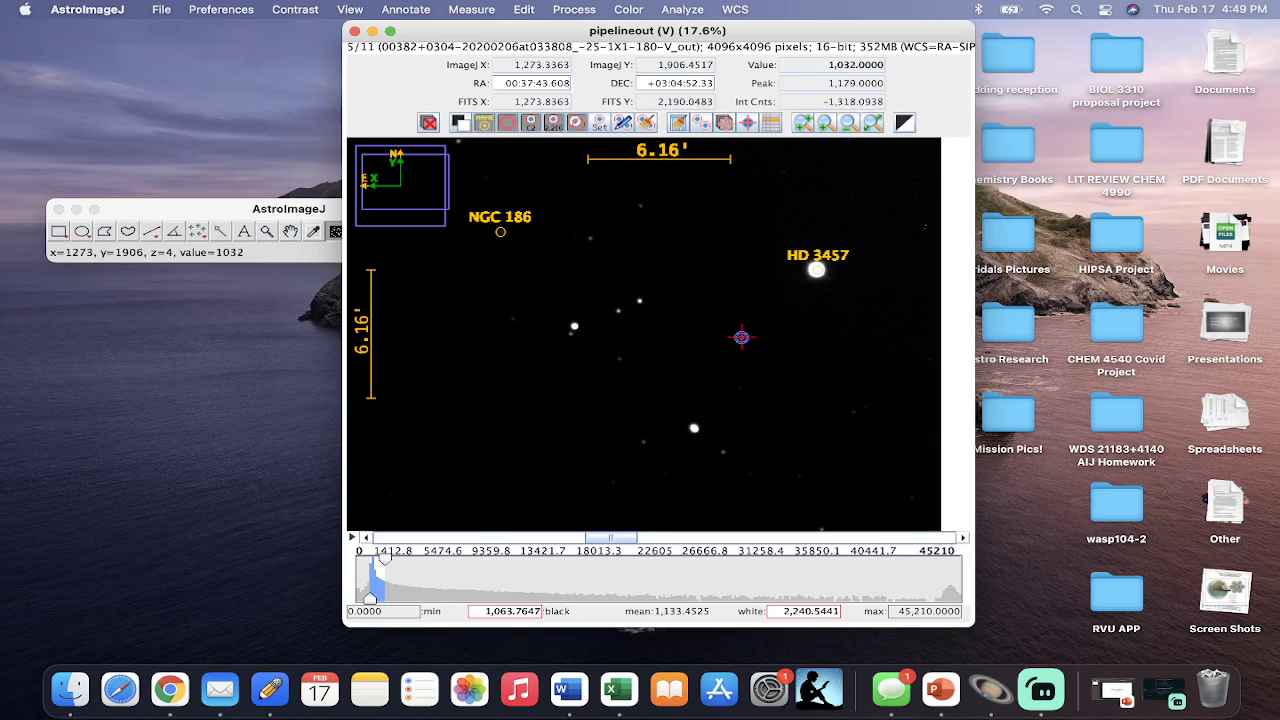
Zoom to 23.4% and pan so NGC 186, HD 3457 and nearby stars fill the view.
scroll(741, 337, down, 2)
scroll(741, 337, down, 1)
drag(686, 354, 763, 371)
scroll(797, 371, down, 2)
scroll(716, 357, up, 3)
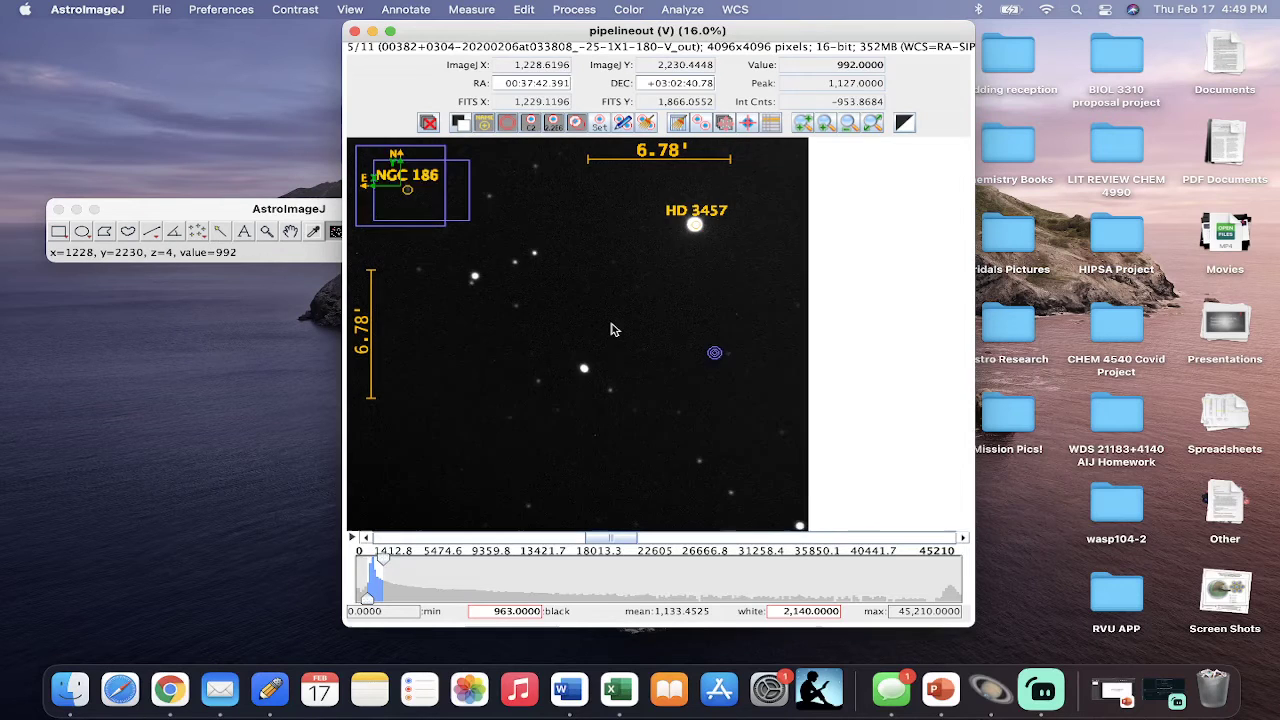
scroll(735, 395, up, 2)
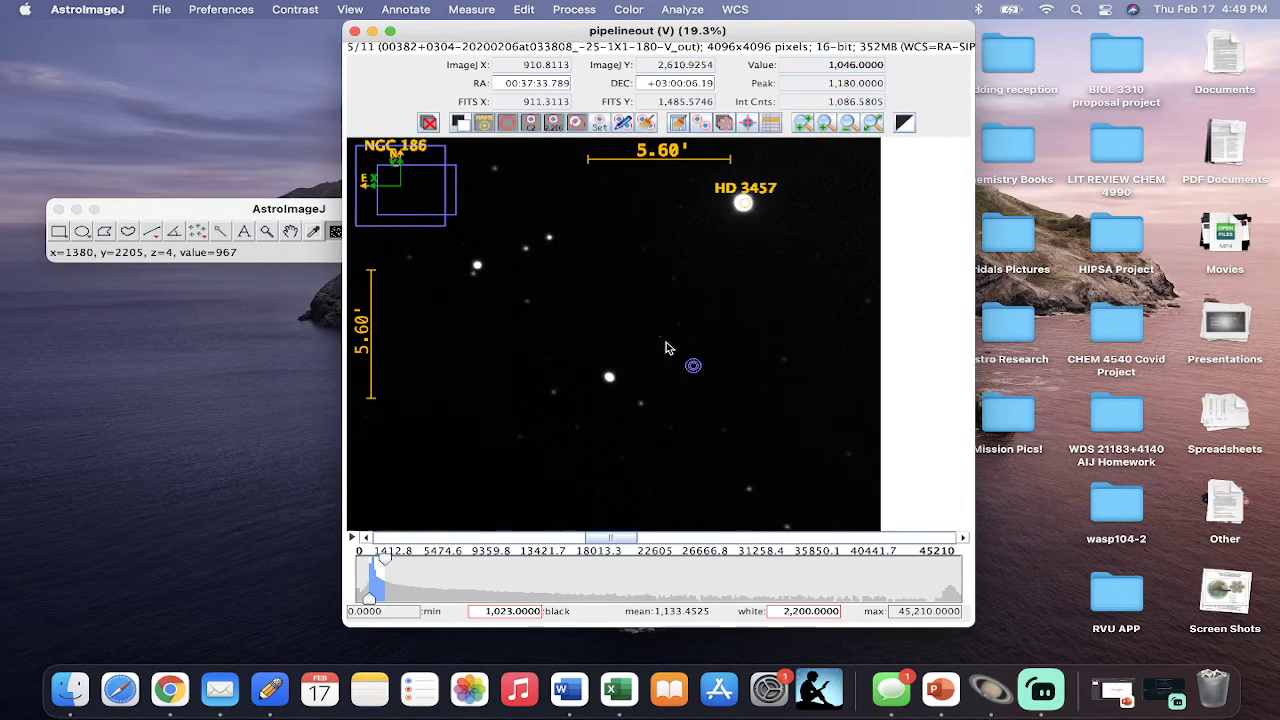
drag(625, 310, 704, 360)
scroll(706, 354, up, 1)
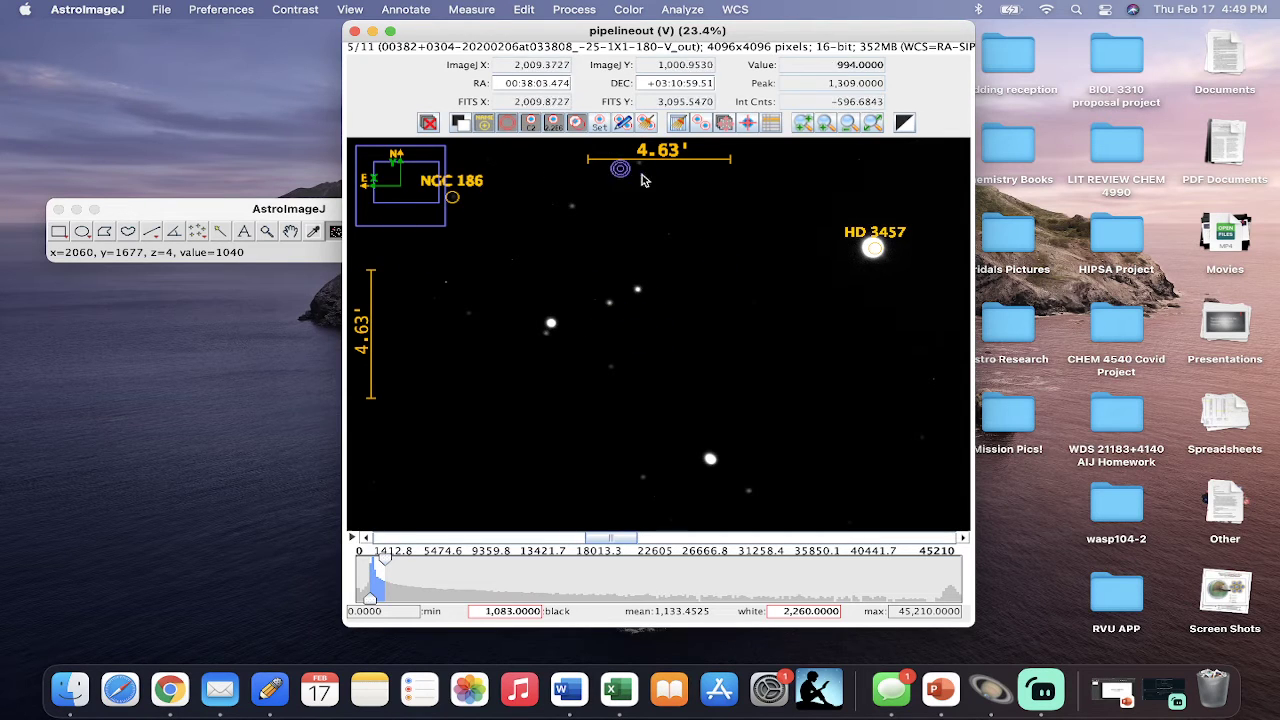
Nudge the field right and screenshot the upper region containing NGC 186 and HD 3457.
drag(754, 360, 769, 362)
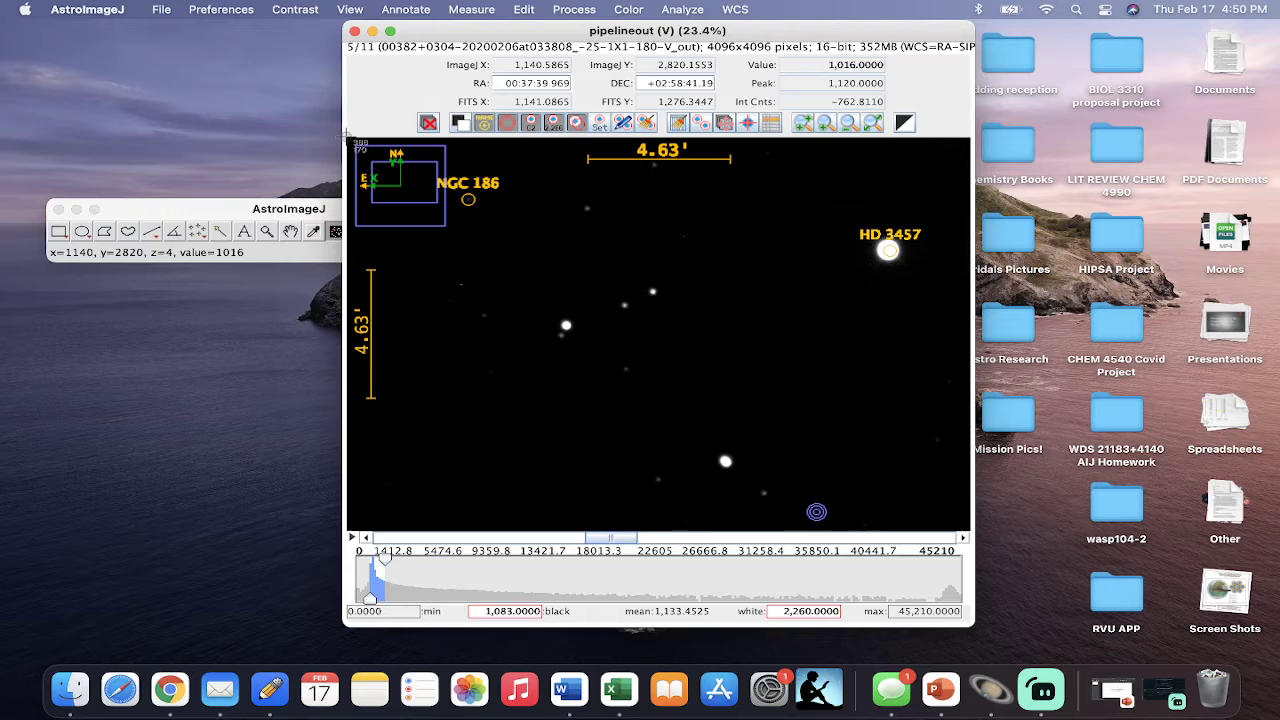
drag(349, 139, 932, 406)
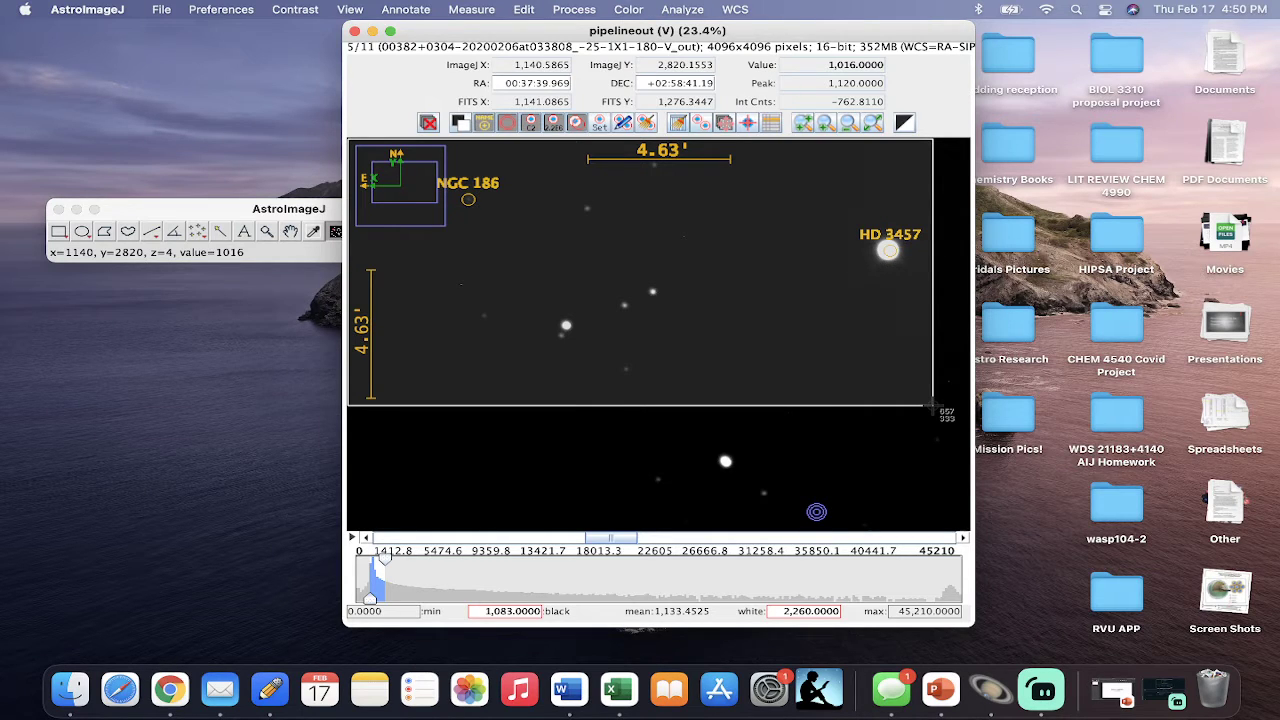
mouse_move(932, 406)
mouse_down()
mouse_move(950, 448)
mouse_move(930, 405)
mouse_up()
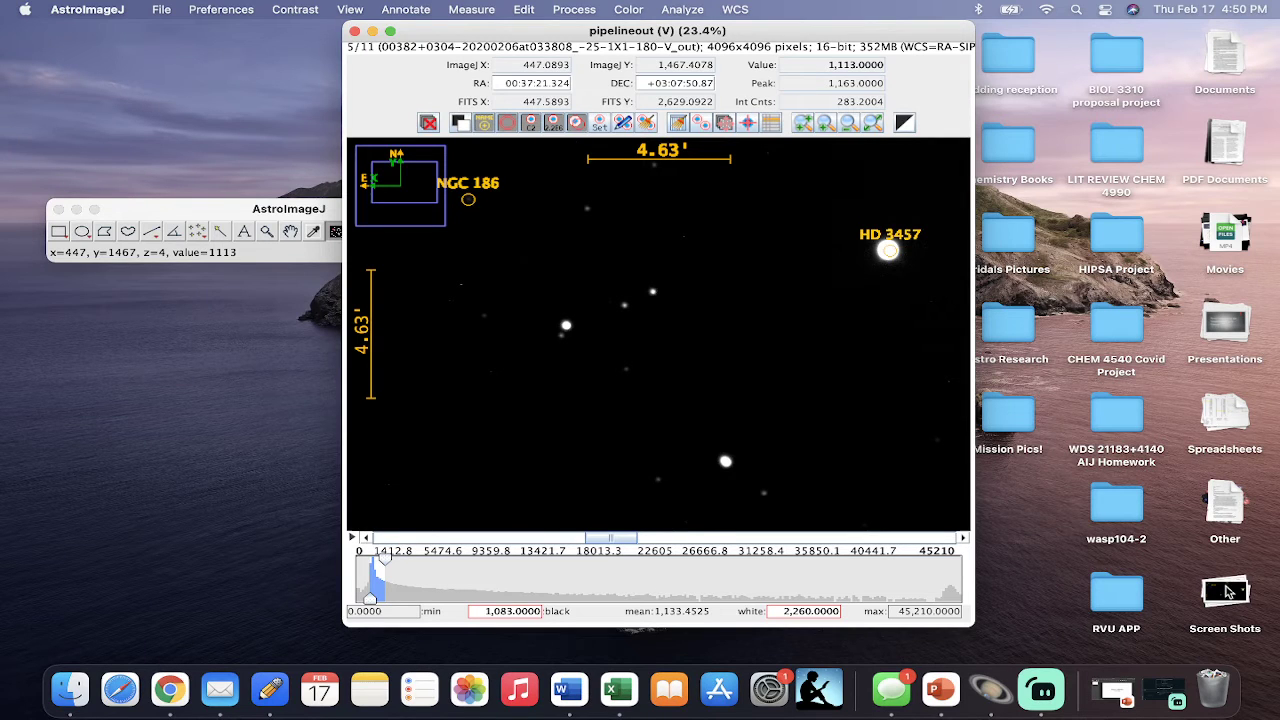
Open the newest star-field screenshot from the Screen Shots stack in Preview and reposition its window.
click(1228, 588)
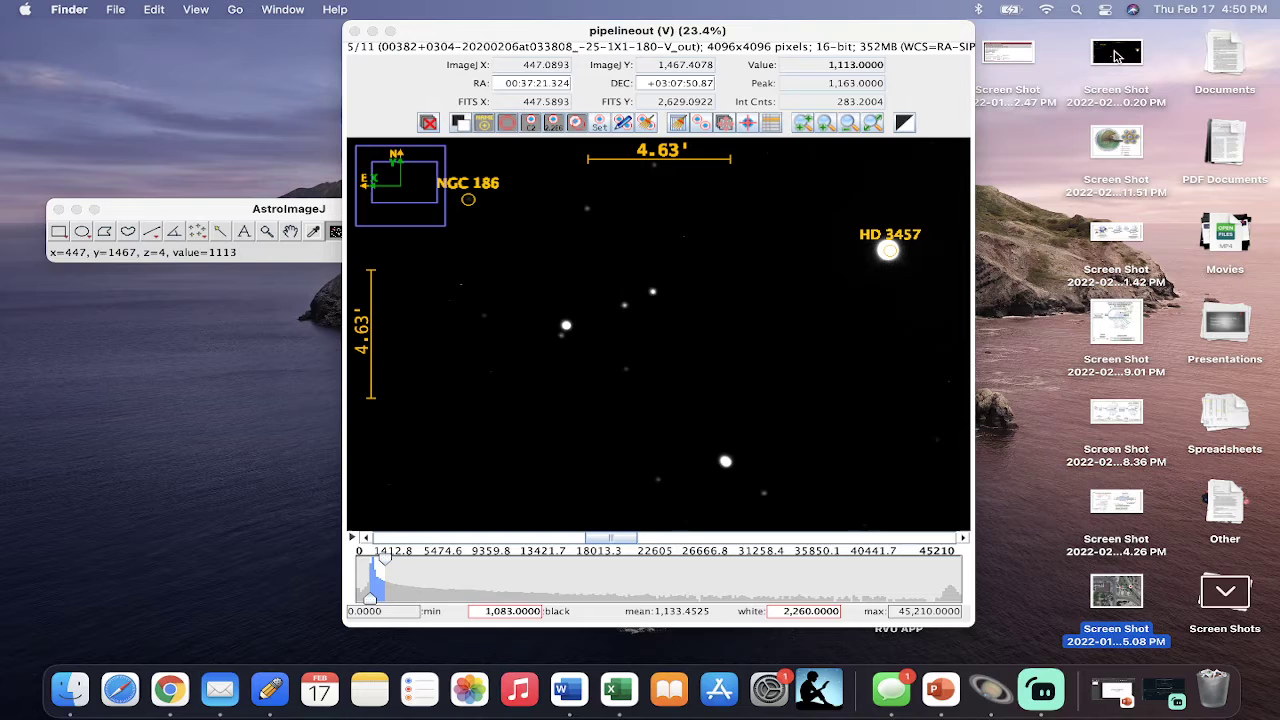
double_click(1116, 56)
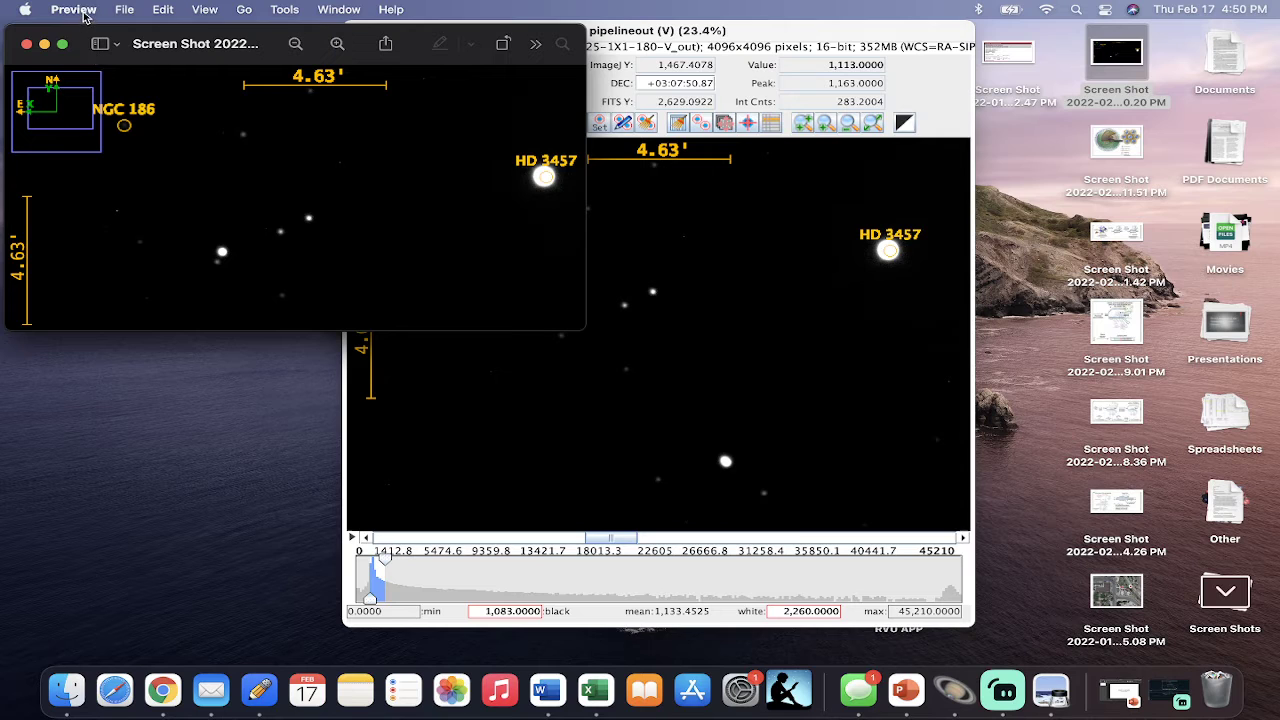
click(90, 44)
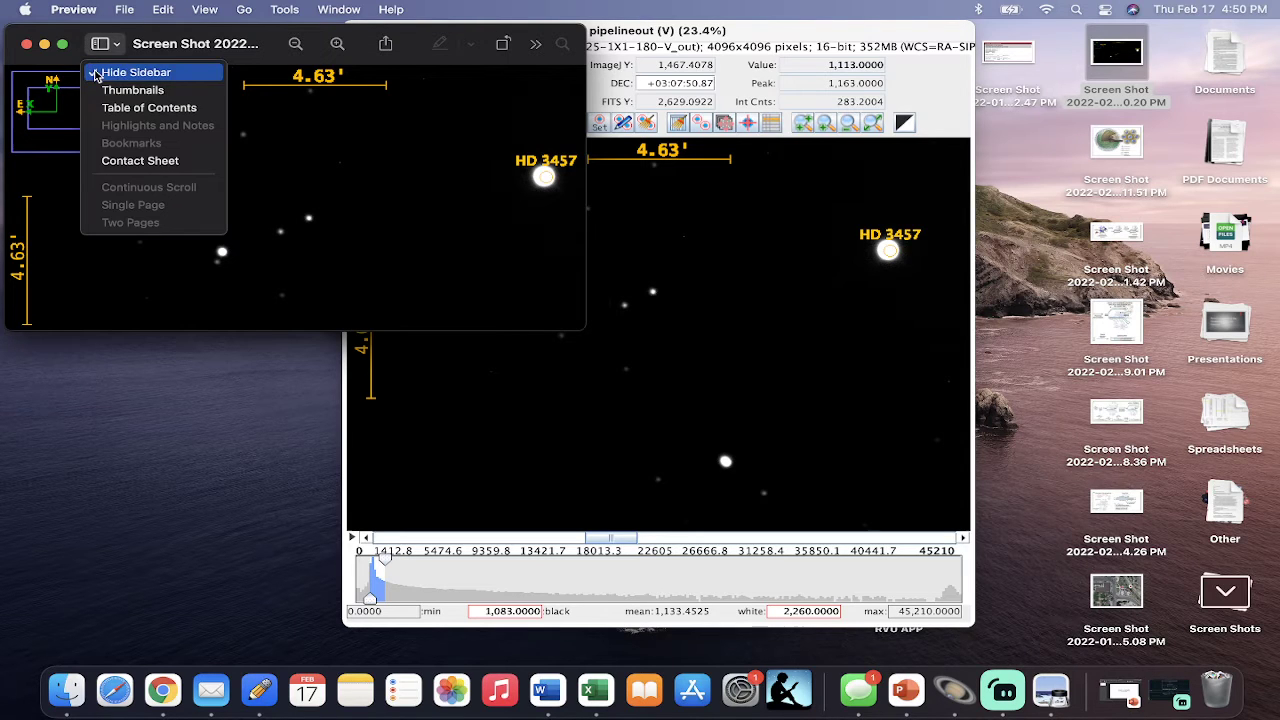
click(83, 44)
drag(72, 40, 111, 68)
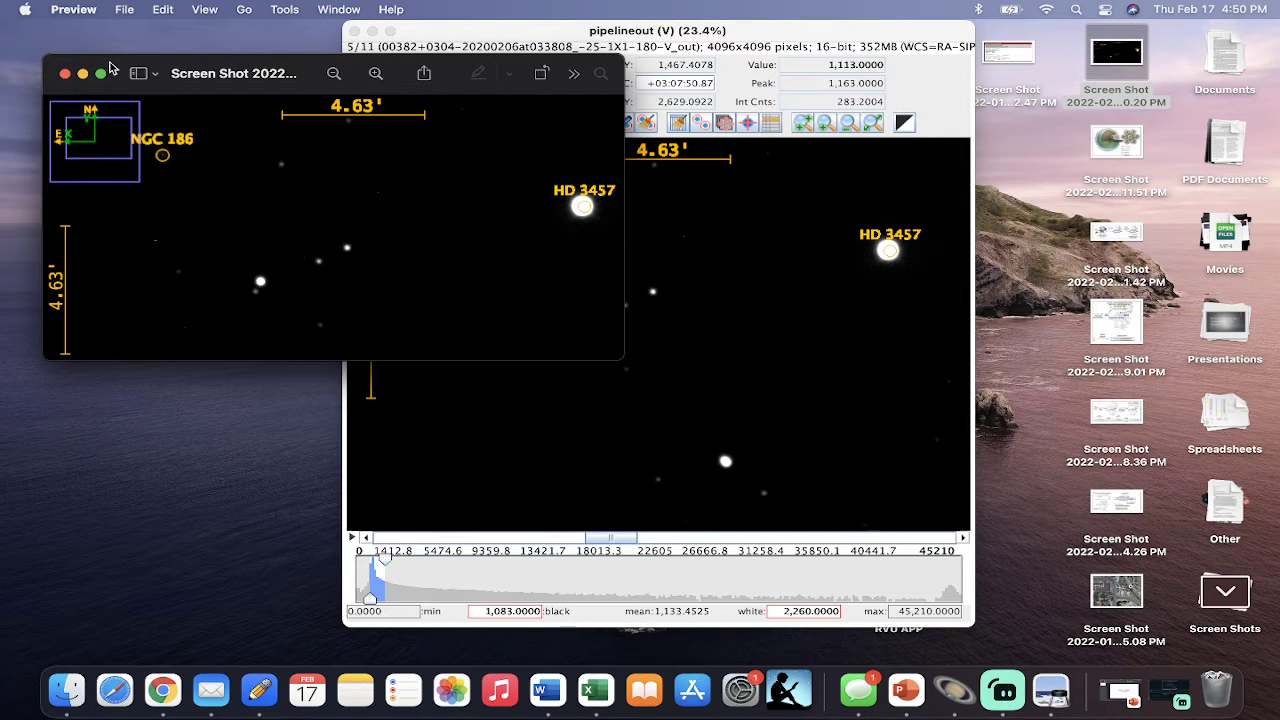
drag(116, 68, 114, 60)
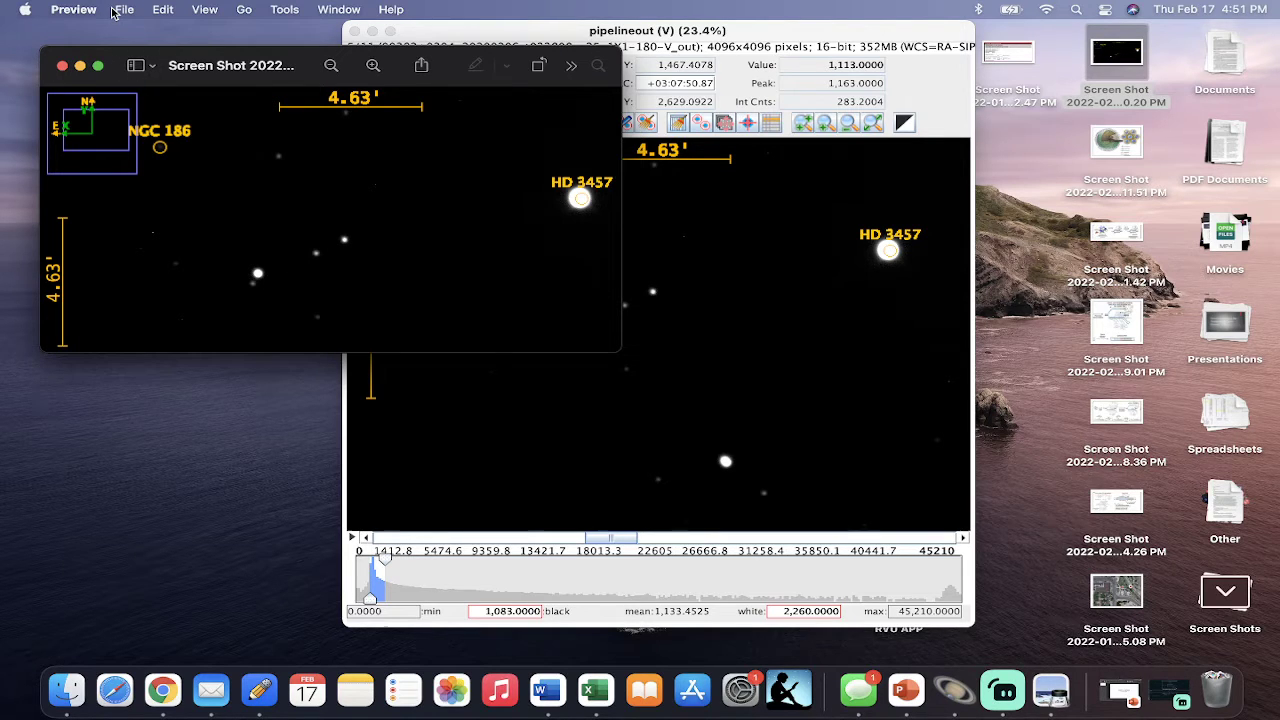
Set Saturation to minimum in Tools > Adjust Color so the screenshot turns greyscale.
click(286, 10)
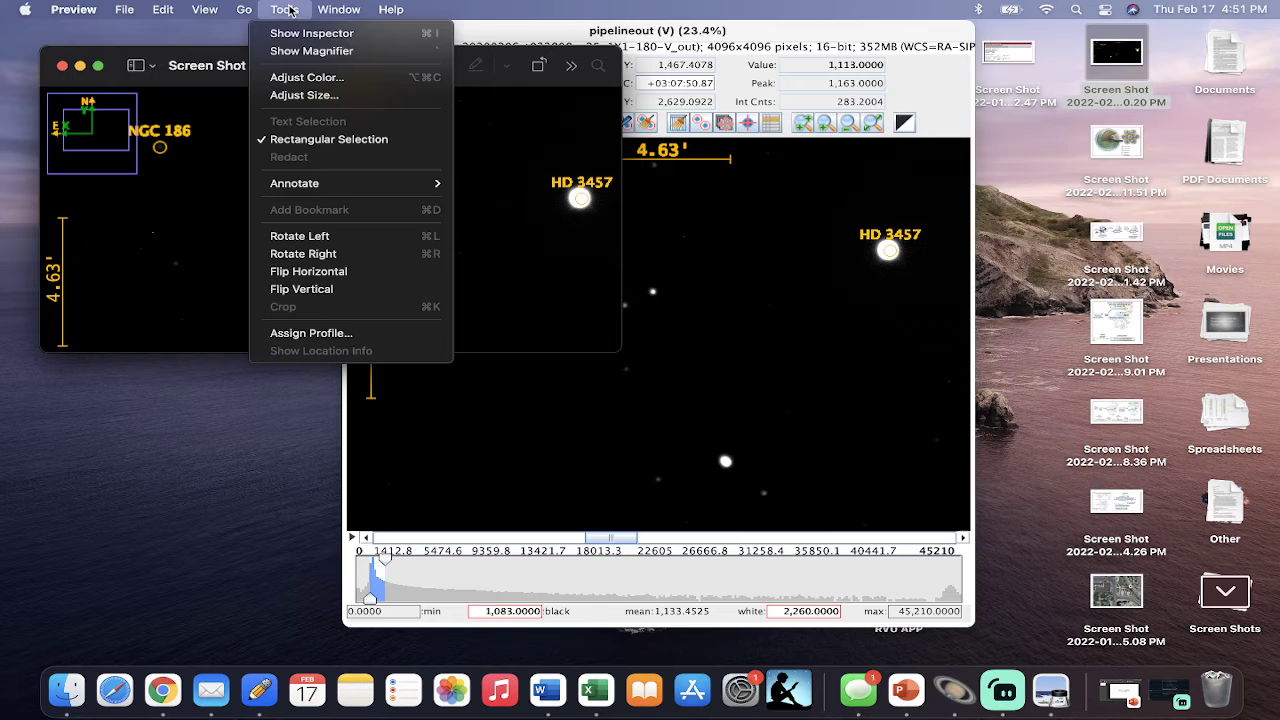
click(322, 84)
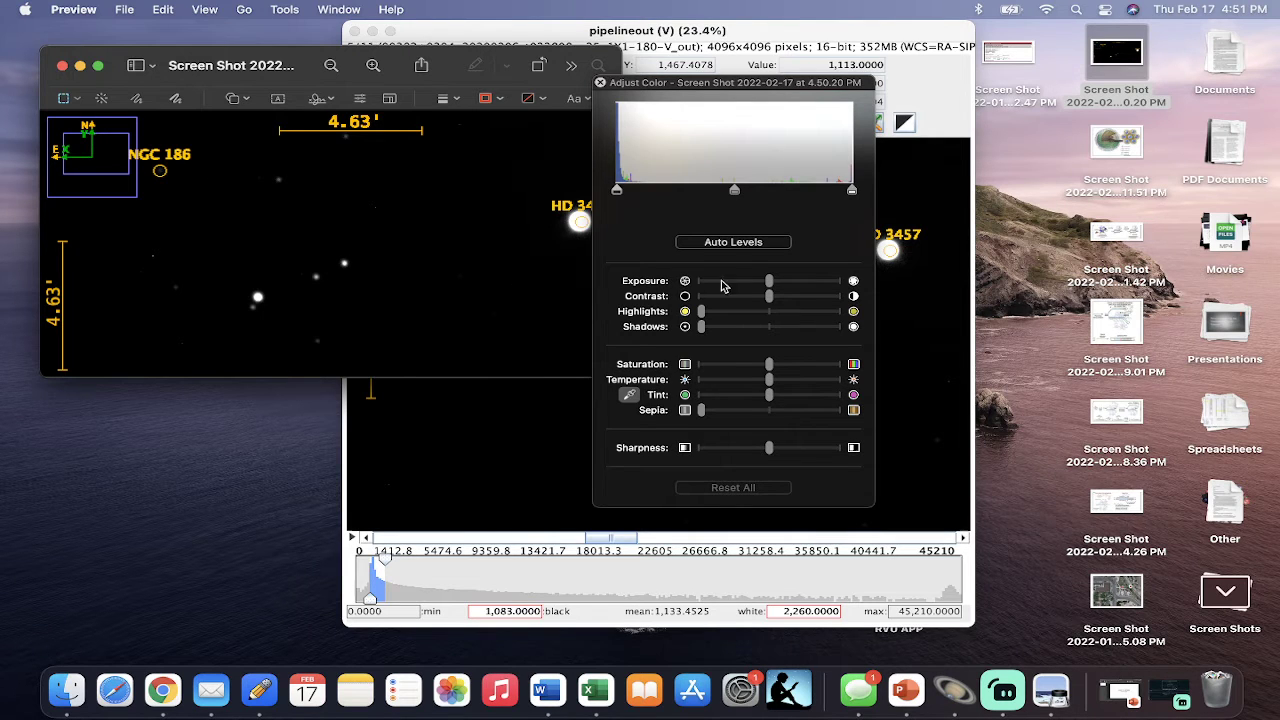
drag(698, 83, 764, 36)
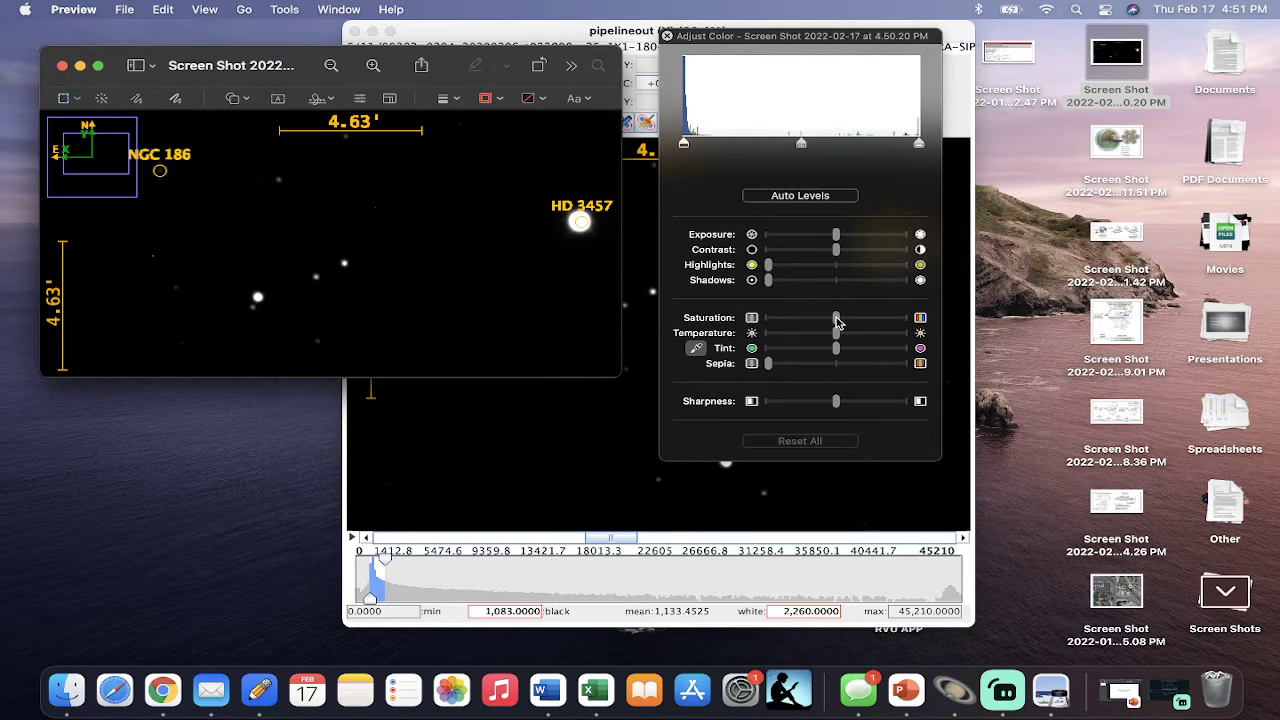
drag(836, 318, 752, 318)
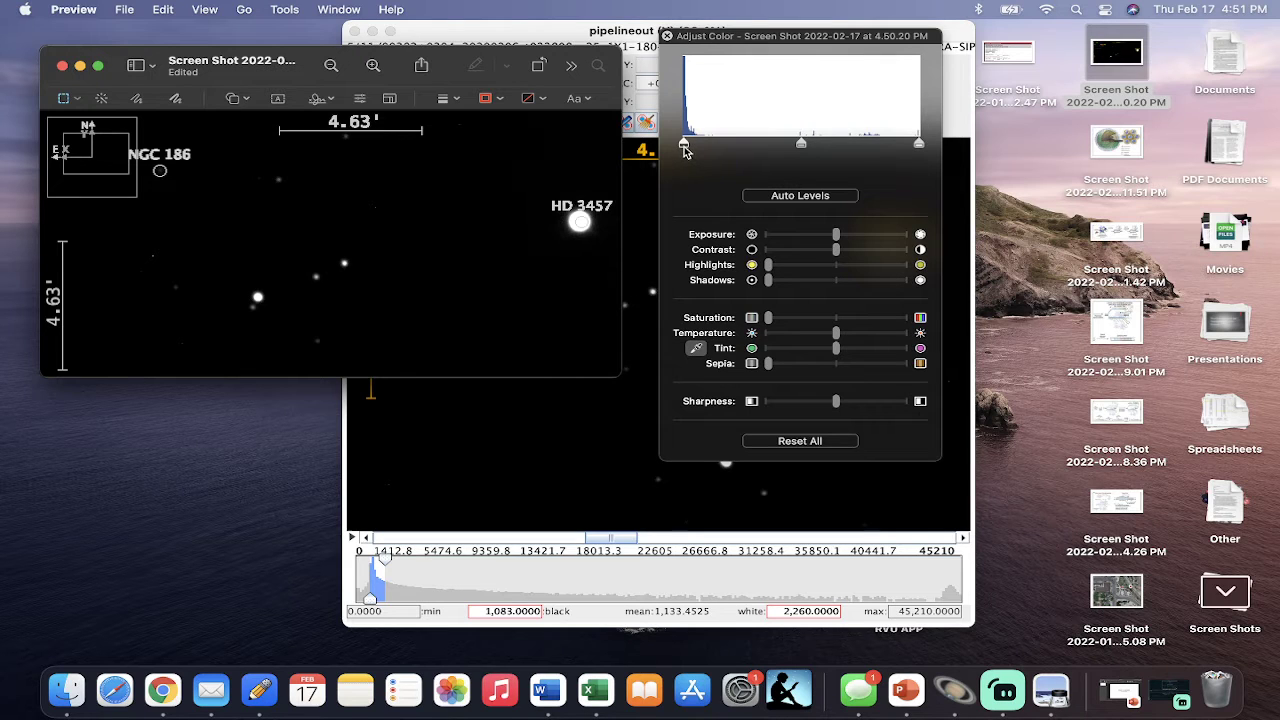
Cross the black and white level points to invert the image, then close Adjust Color.
drag(684, 146, 730, 146)
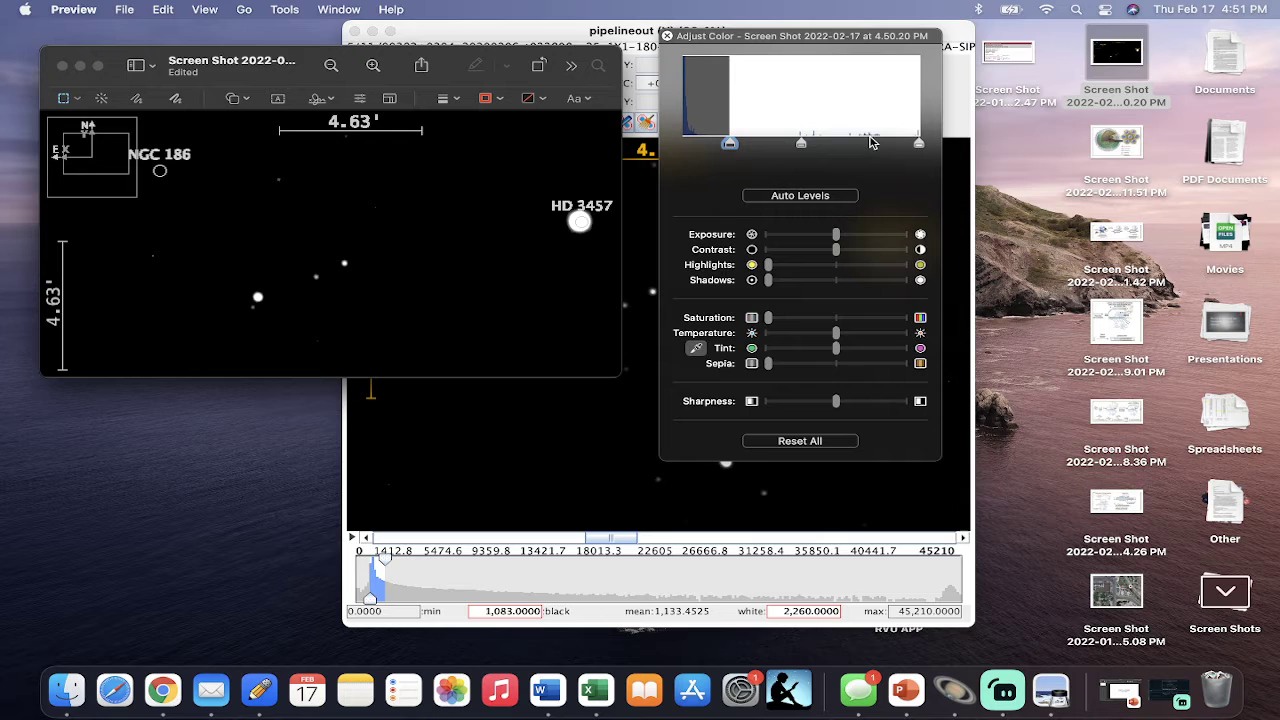
click(919, 146)
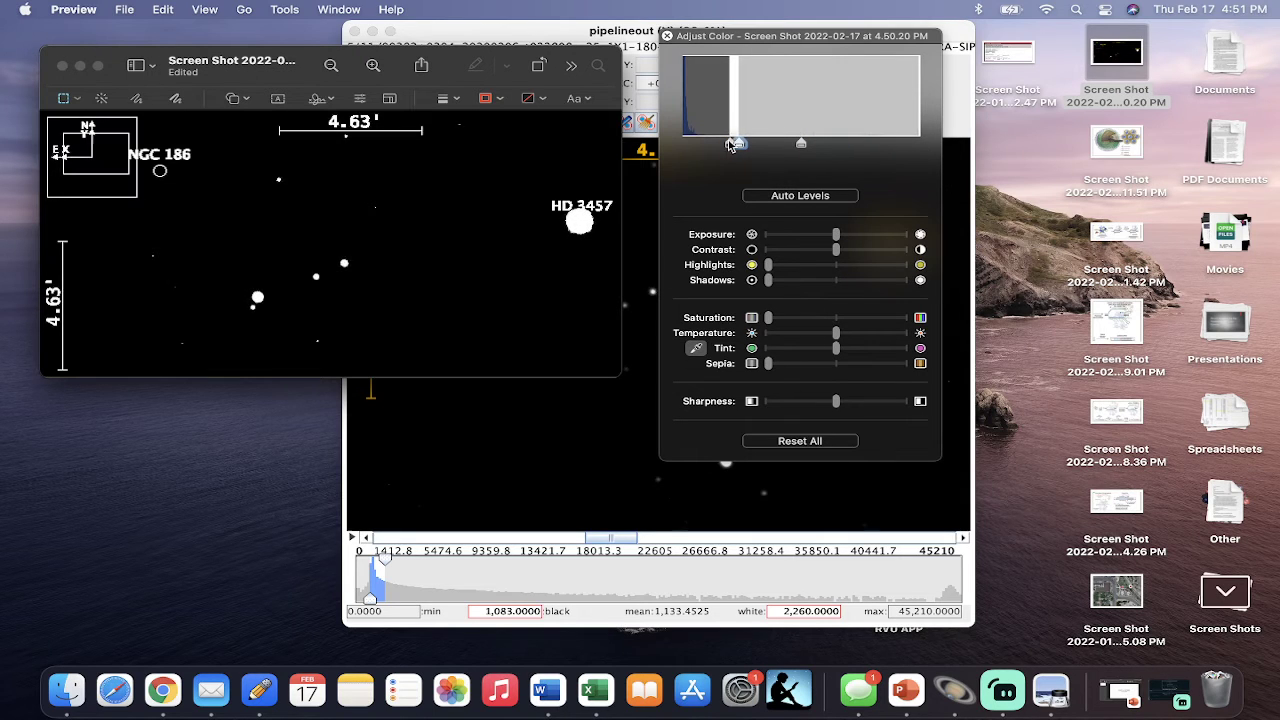
mouse_move(733, 145)
mouse_down()
mouse_move(684, 144)
mouse_move(718, 145)
mouse_up()
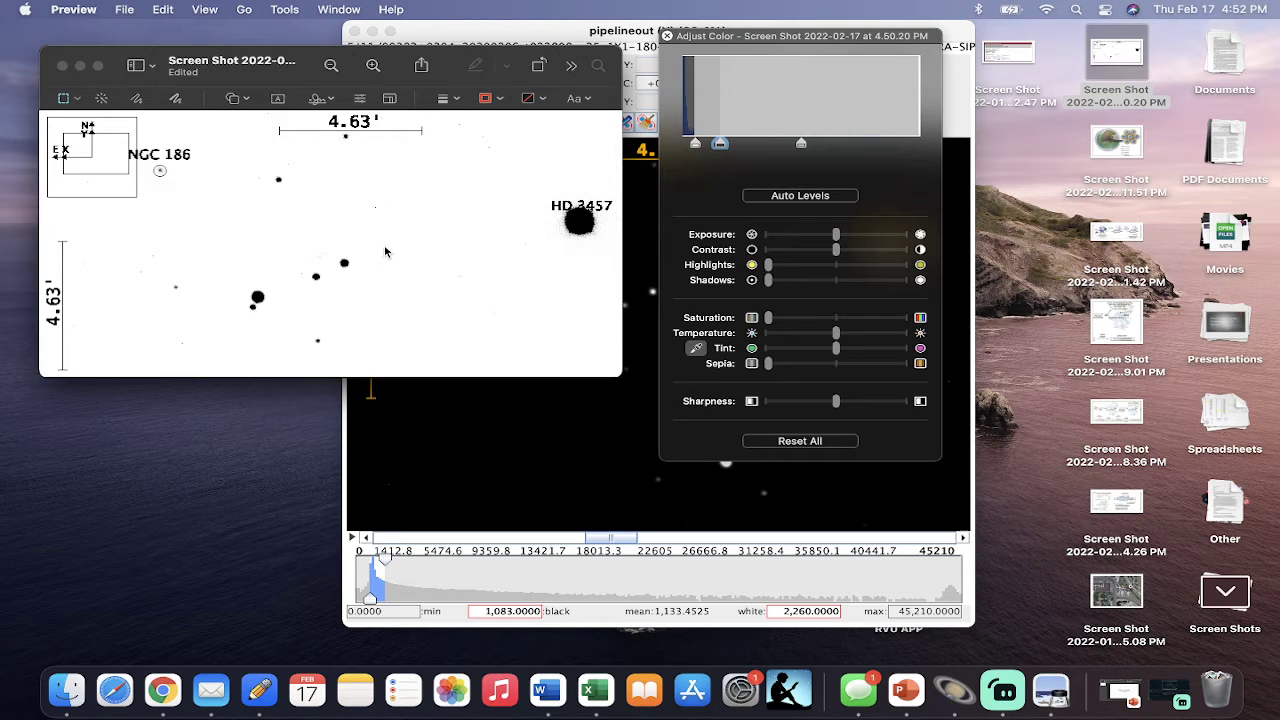
click(667, 37)
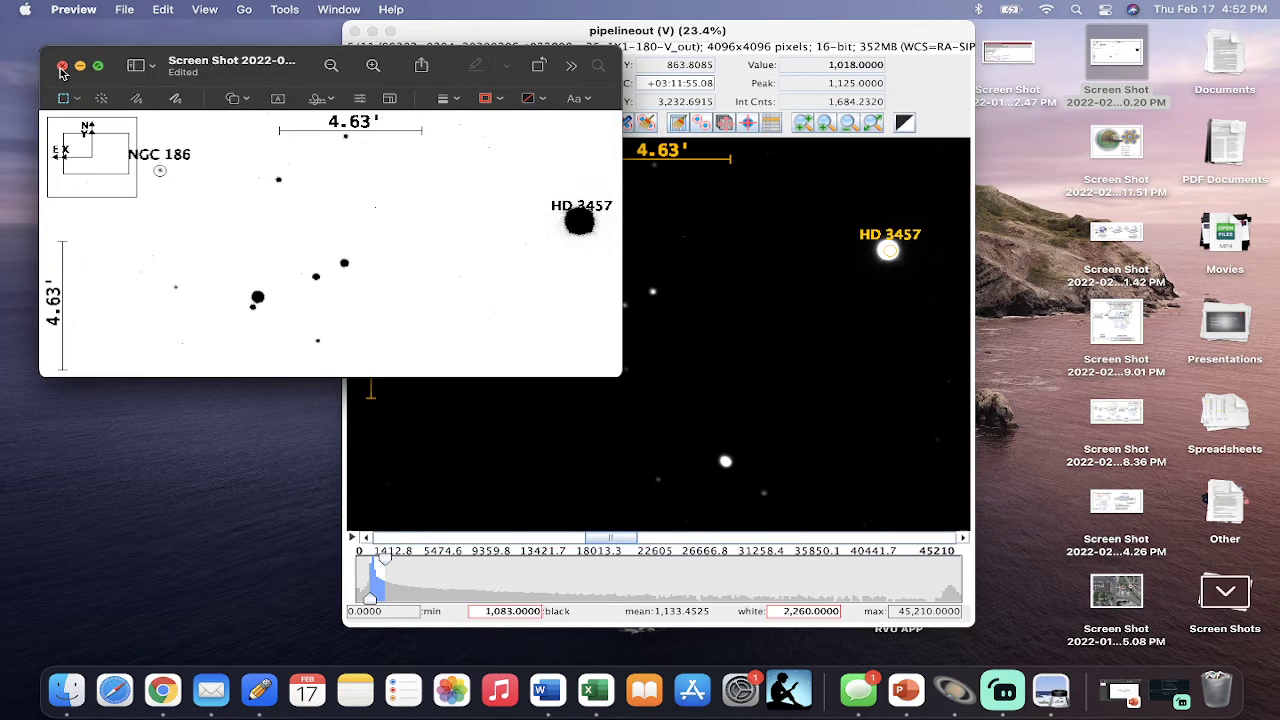
Close the edited screenshot and bring up Presentation2 in a narrower window.
click(61, 67)
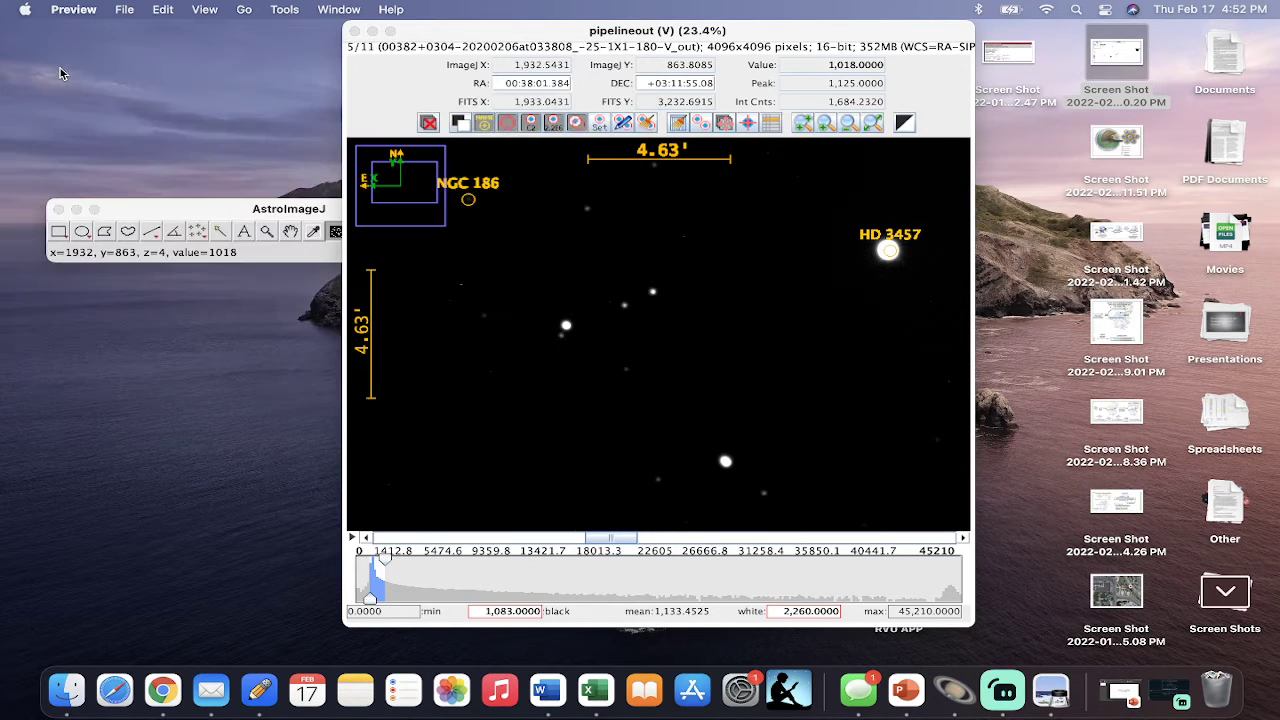
click(1127, 696)
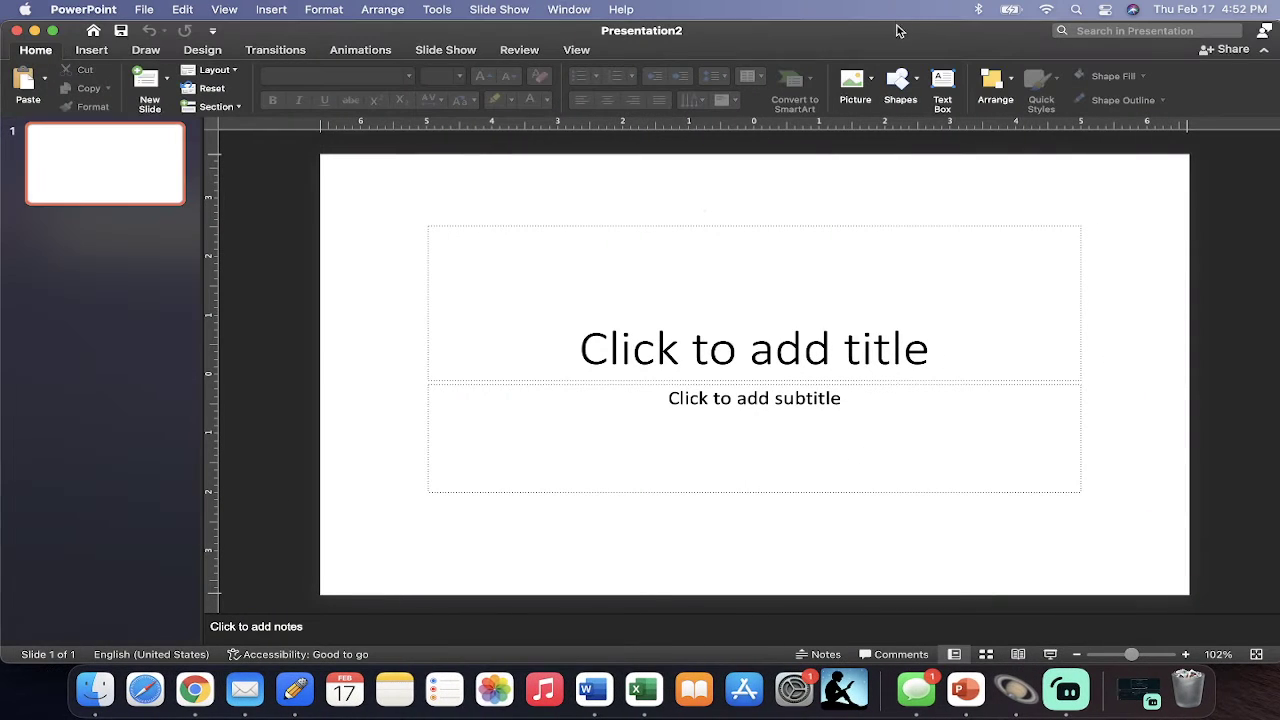
drag(1277, 70, 1014, 70)
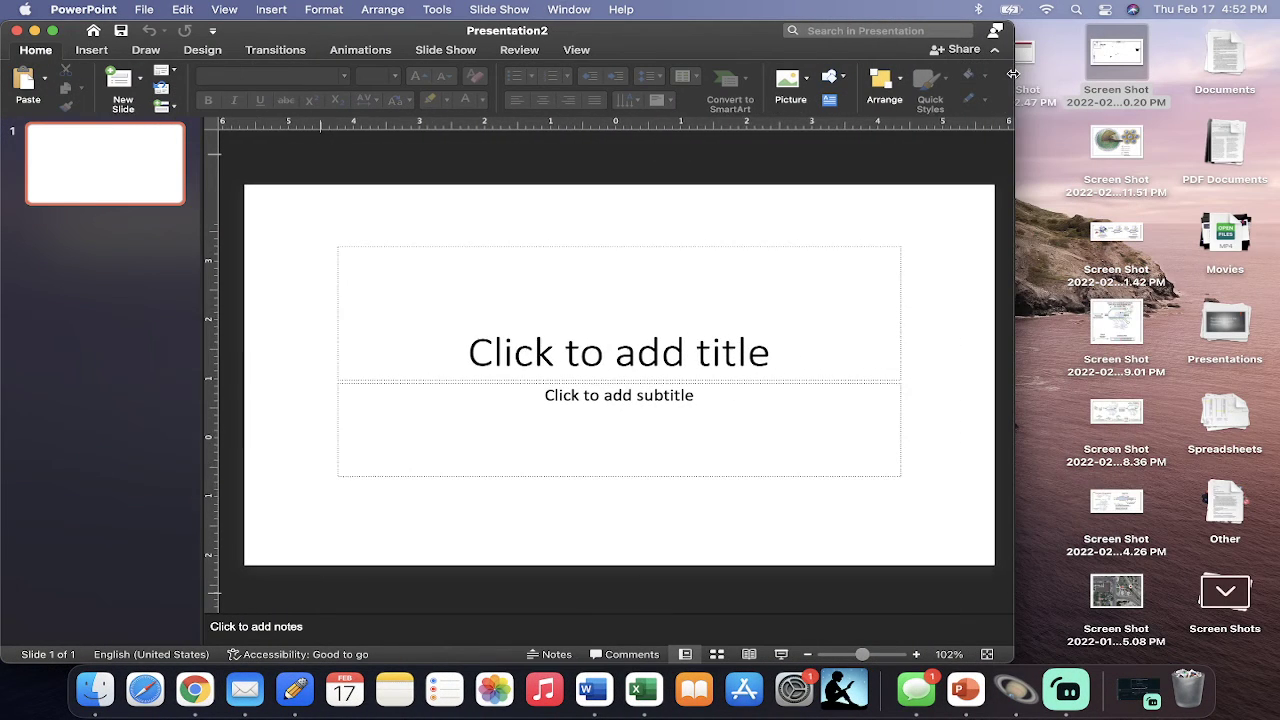
Delete the title and subtitle placeholders so slide 1 is blank.
click(898, 249)
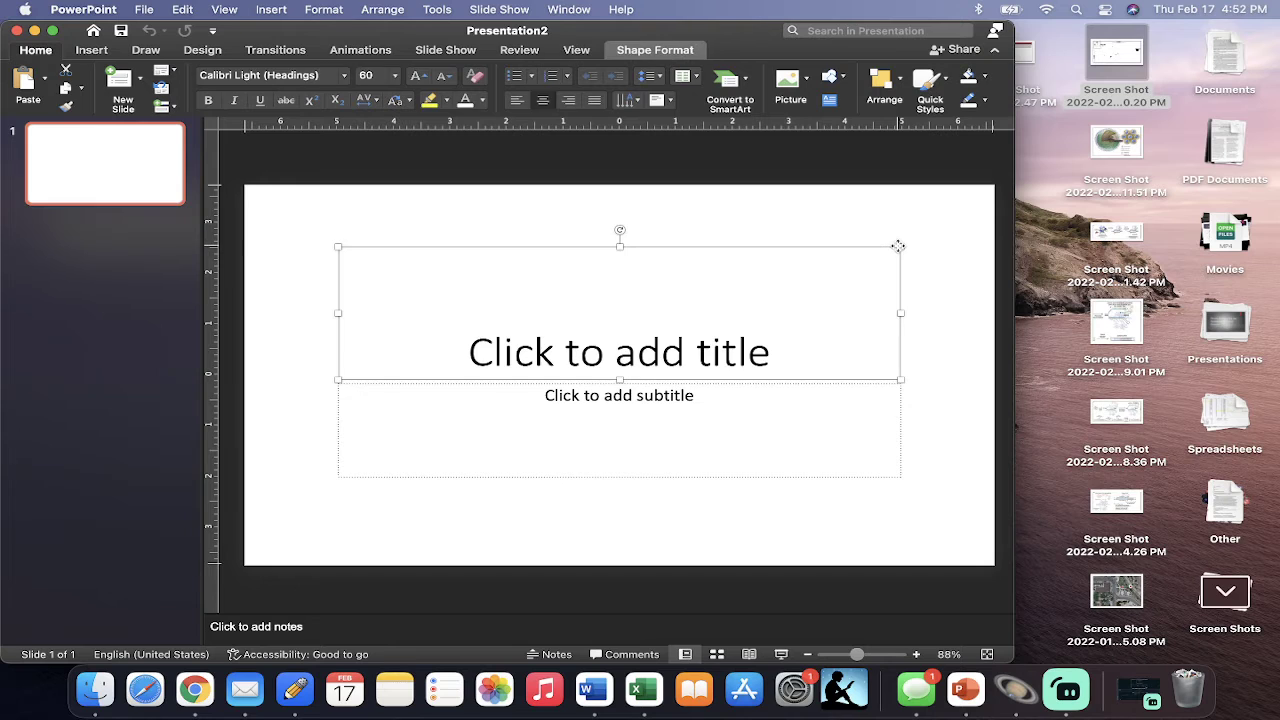
key(Delete)
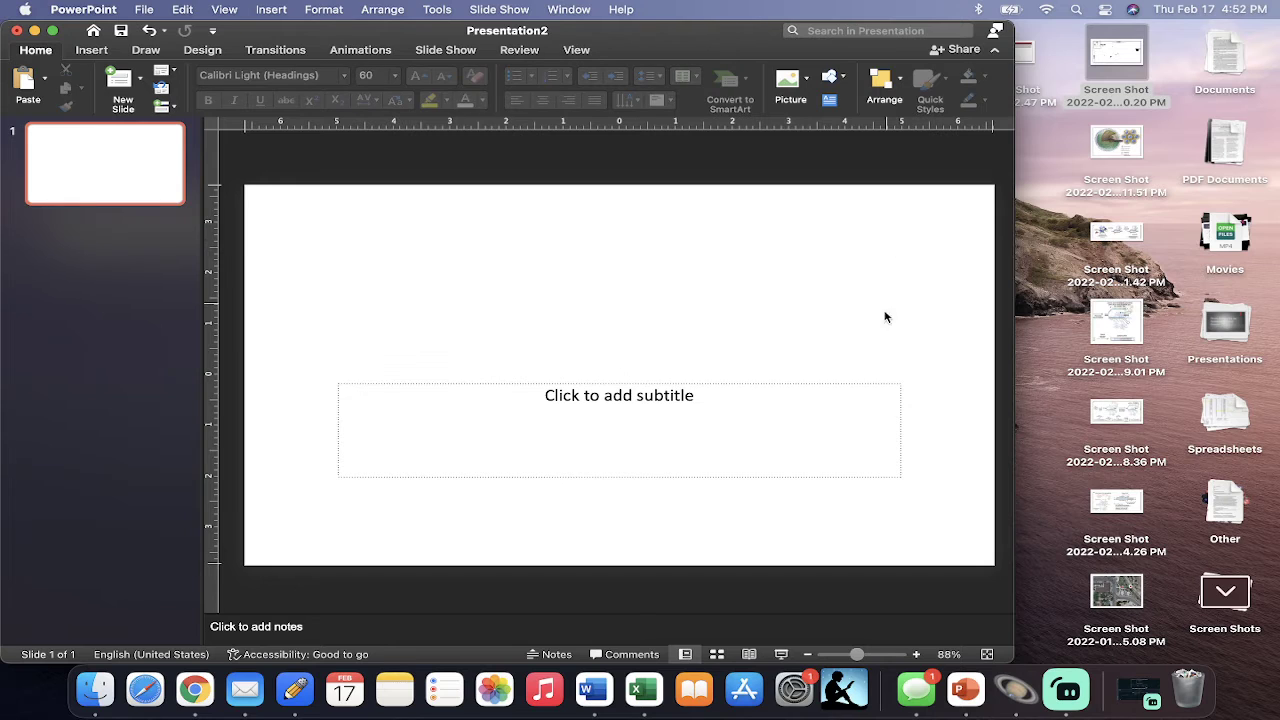
click(877, 383)
key(Delete)
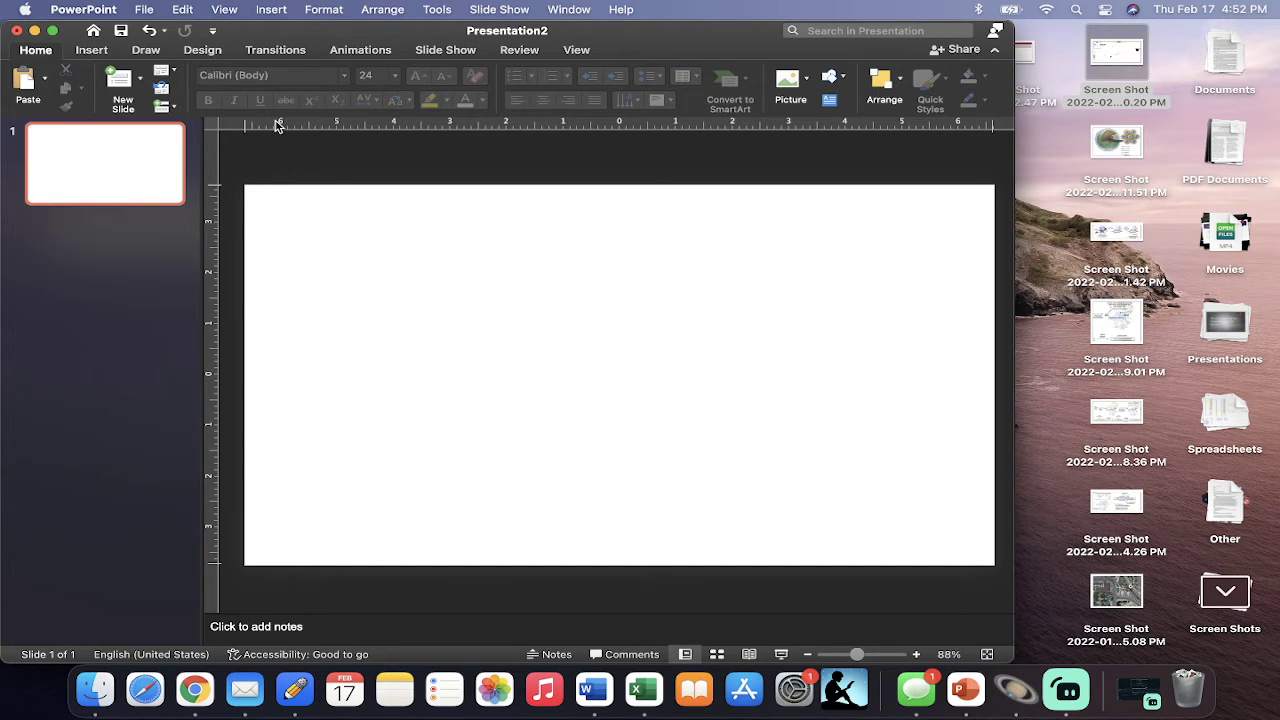
Apply the first grey theme from the Design tab to the slide.
click(203, 50)
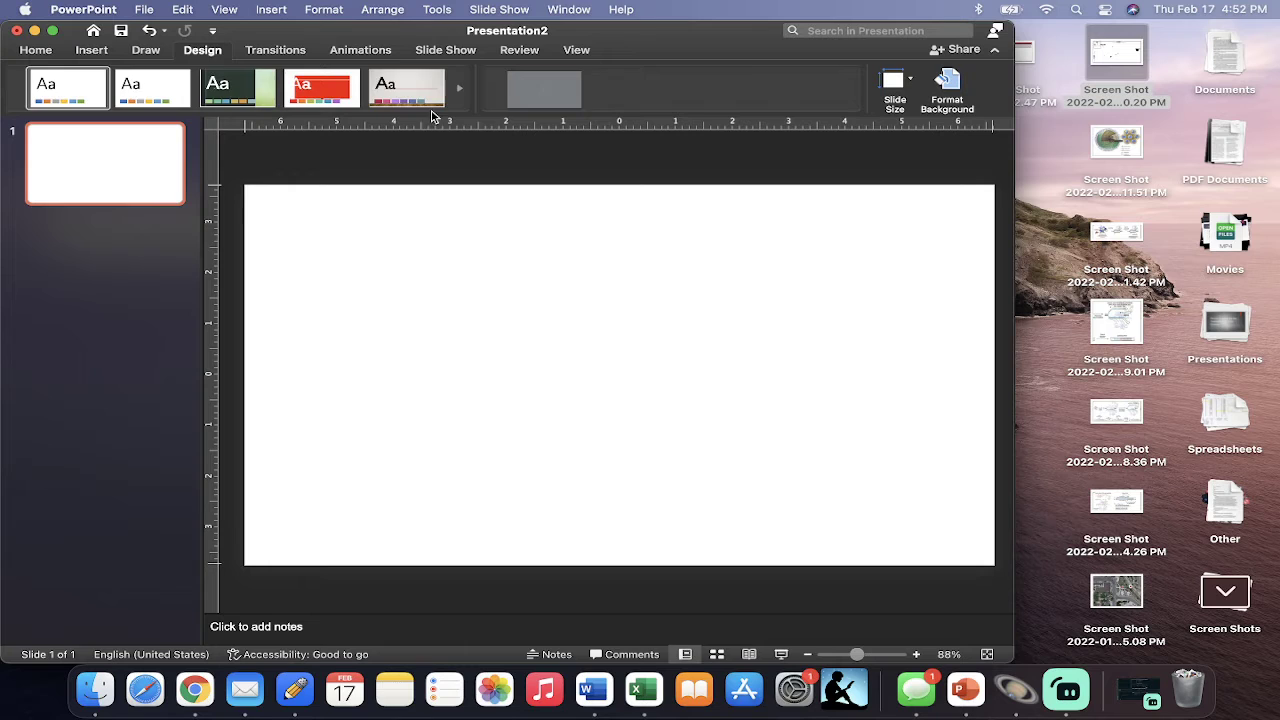
scroll(430, 95, down, 2)
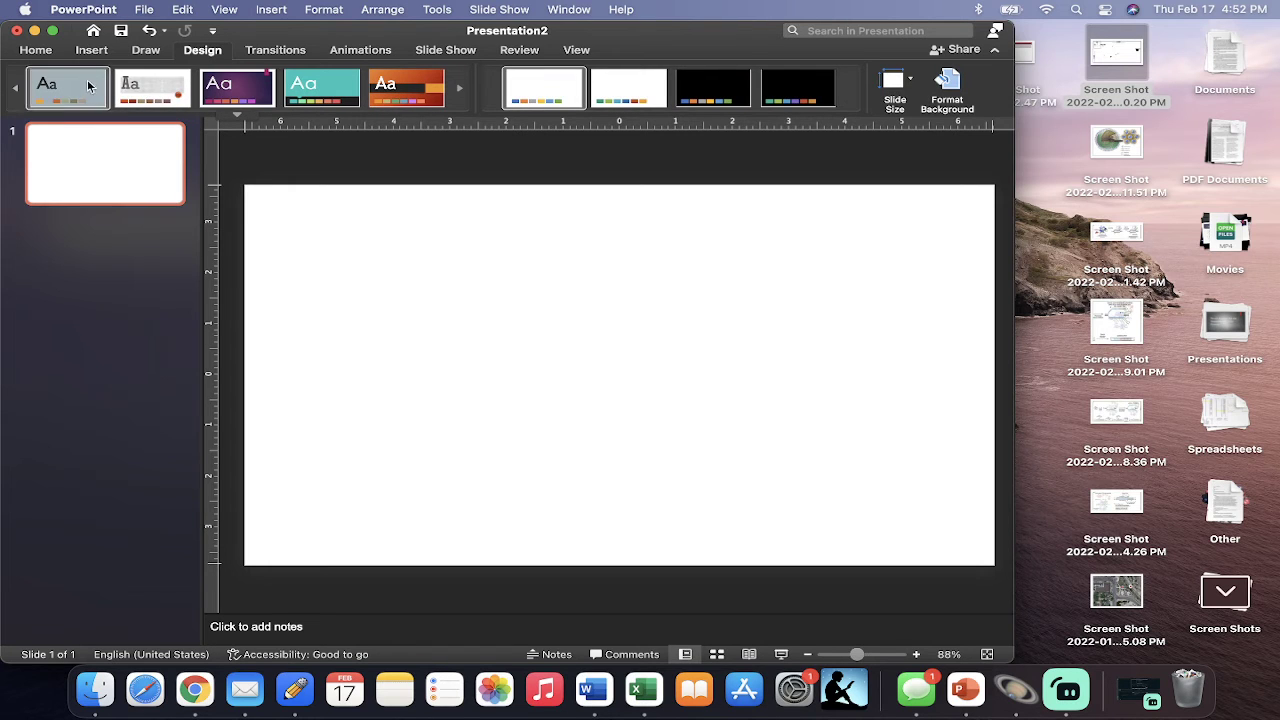
click(88, 86)
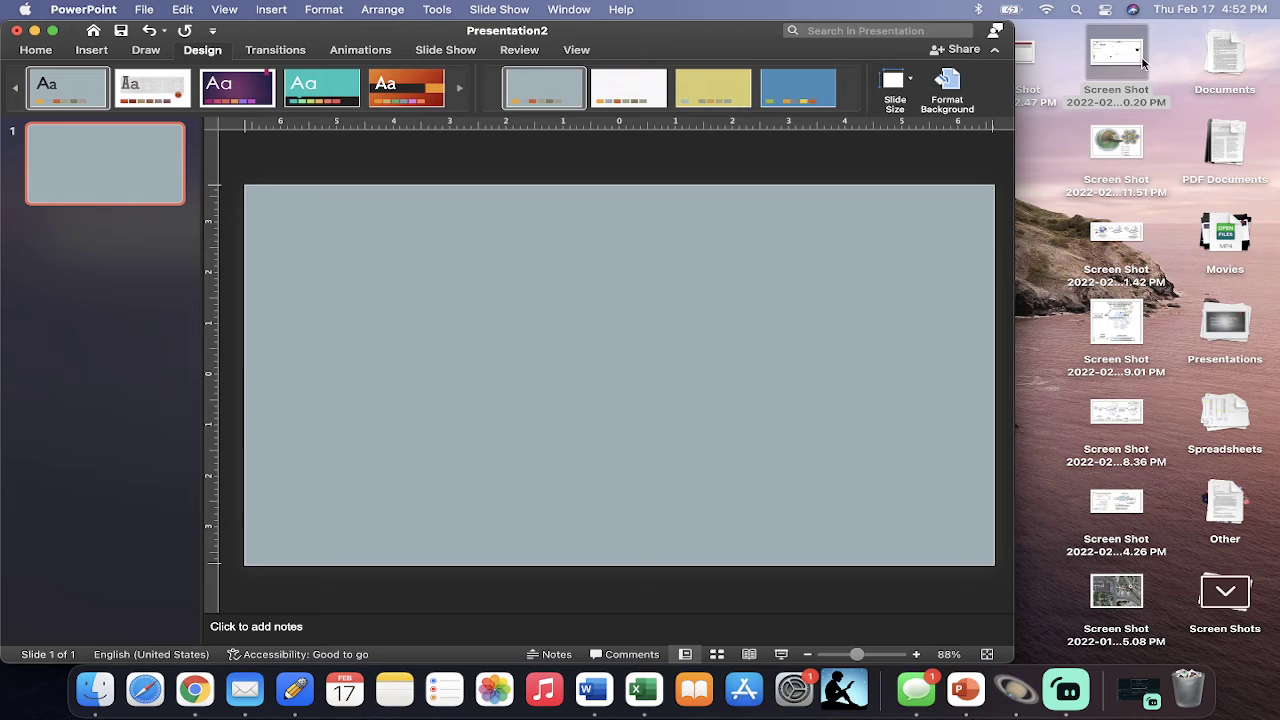
Drag the inverted star-field screenshot from the desktop onto slide 1.
drag(1123, 60, 616, 366)
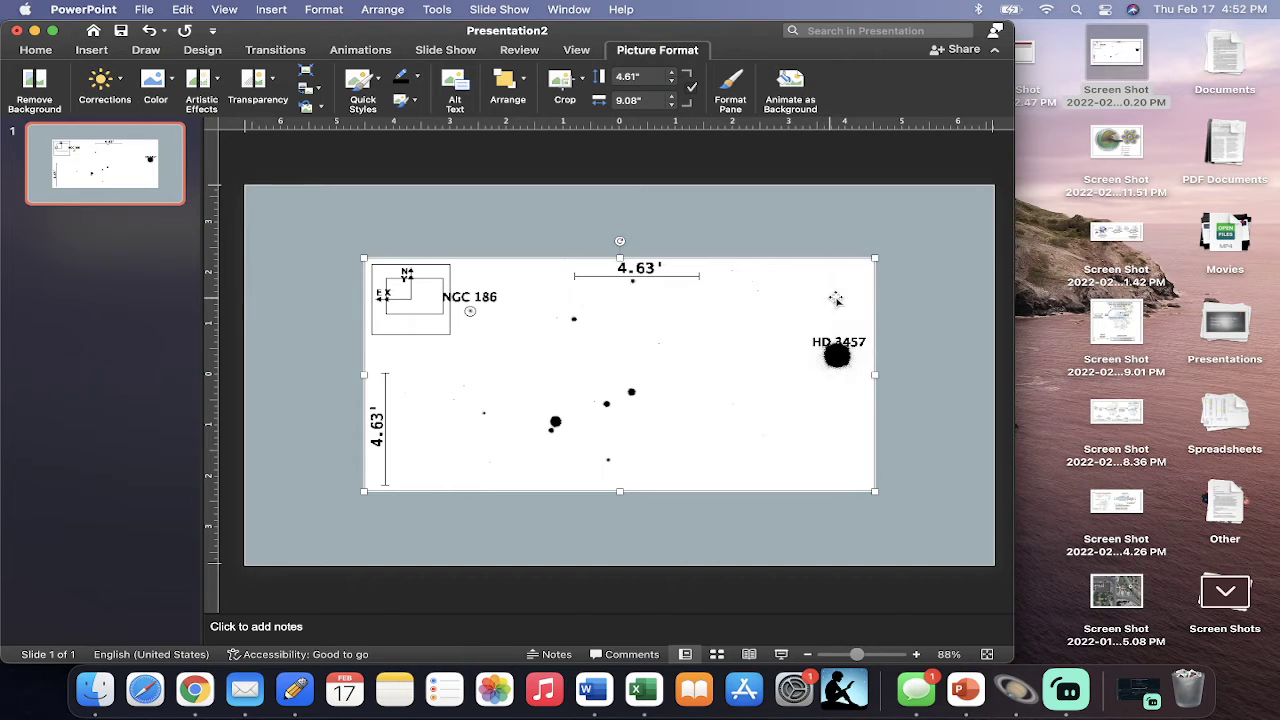
right_click(740, 237)
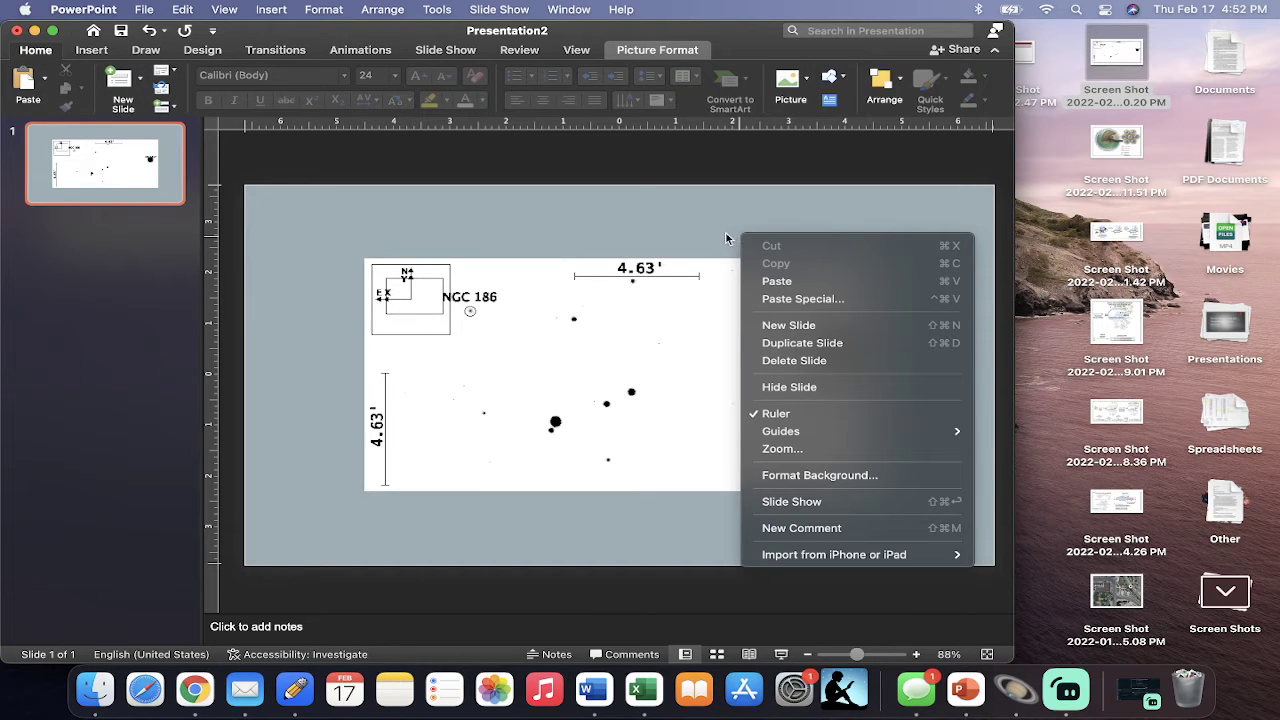
click(625, 242)
click(72, 48)
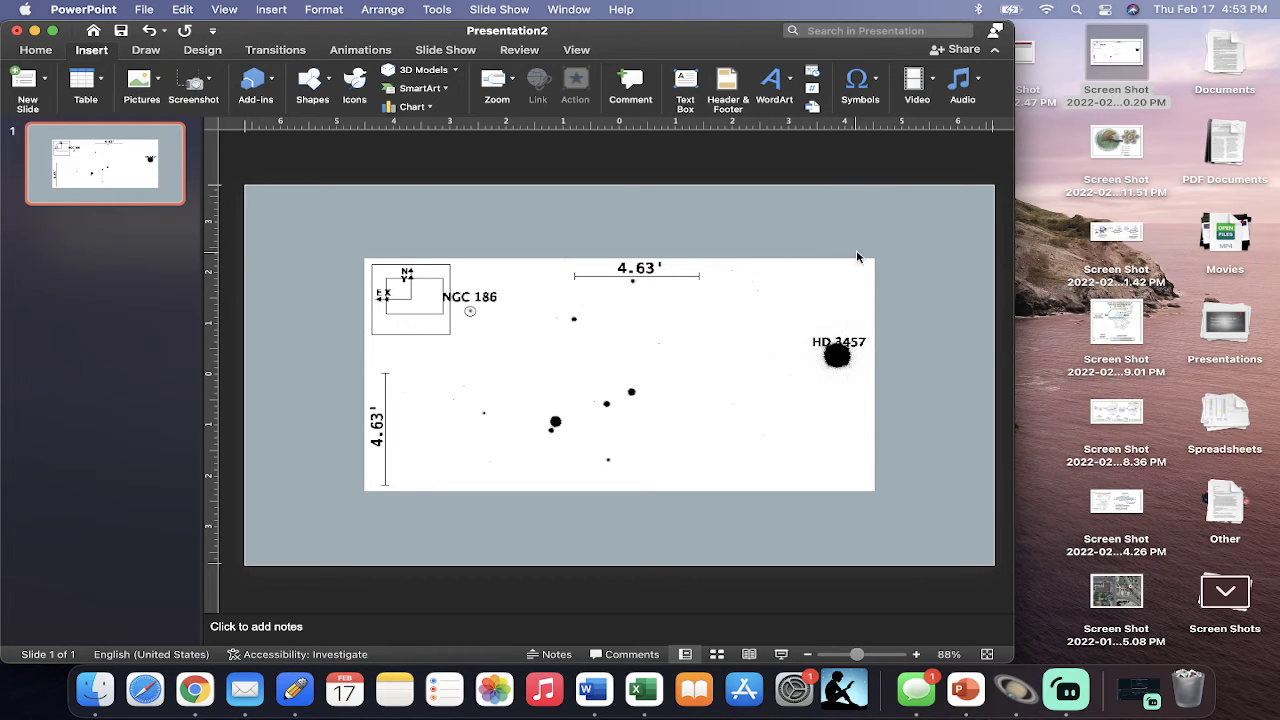
Enlarge the star-field picture from its corner and shift it left and down to span the slide.
drag(743, 290, 773, 288)
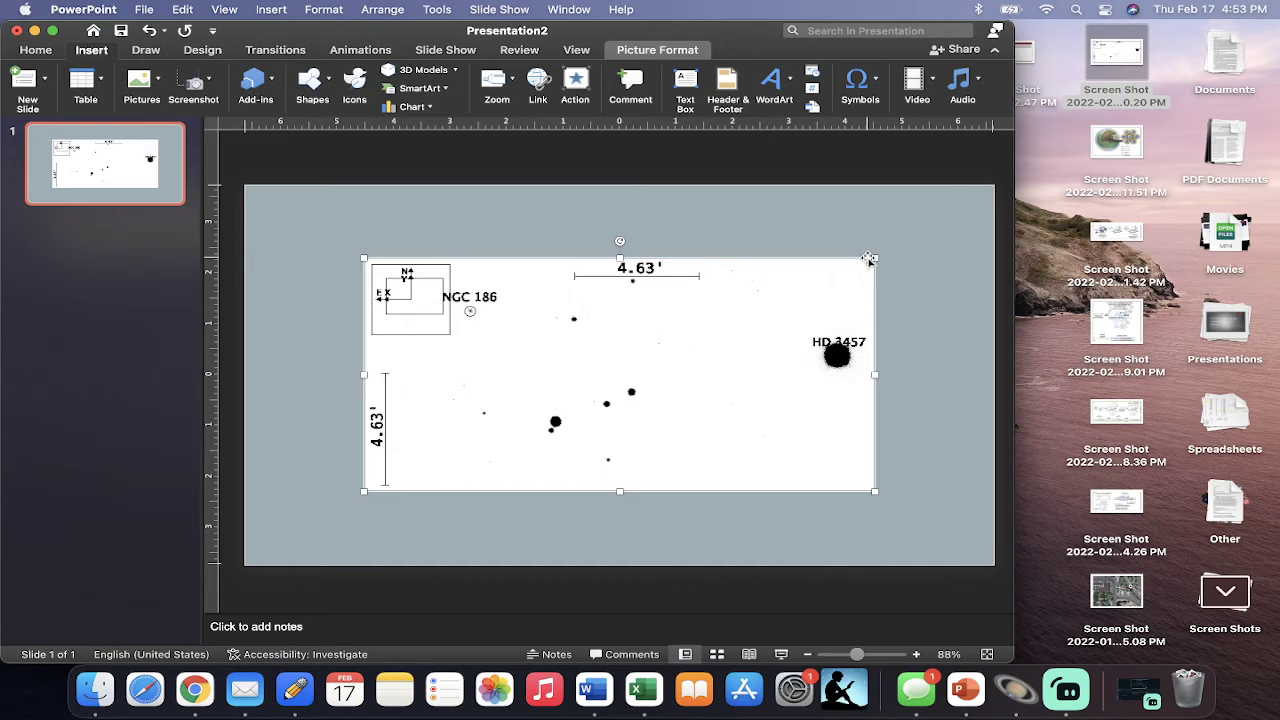
drag(874, 257, 968, 215)
drag(837, 288, 791, 310)
drag(922, 238, 960, 208)
drag(877, 240, 846, 254)
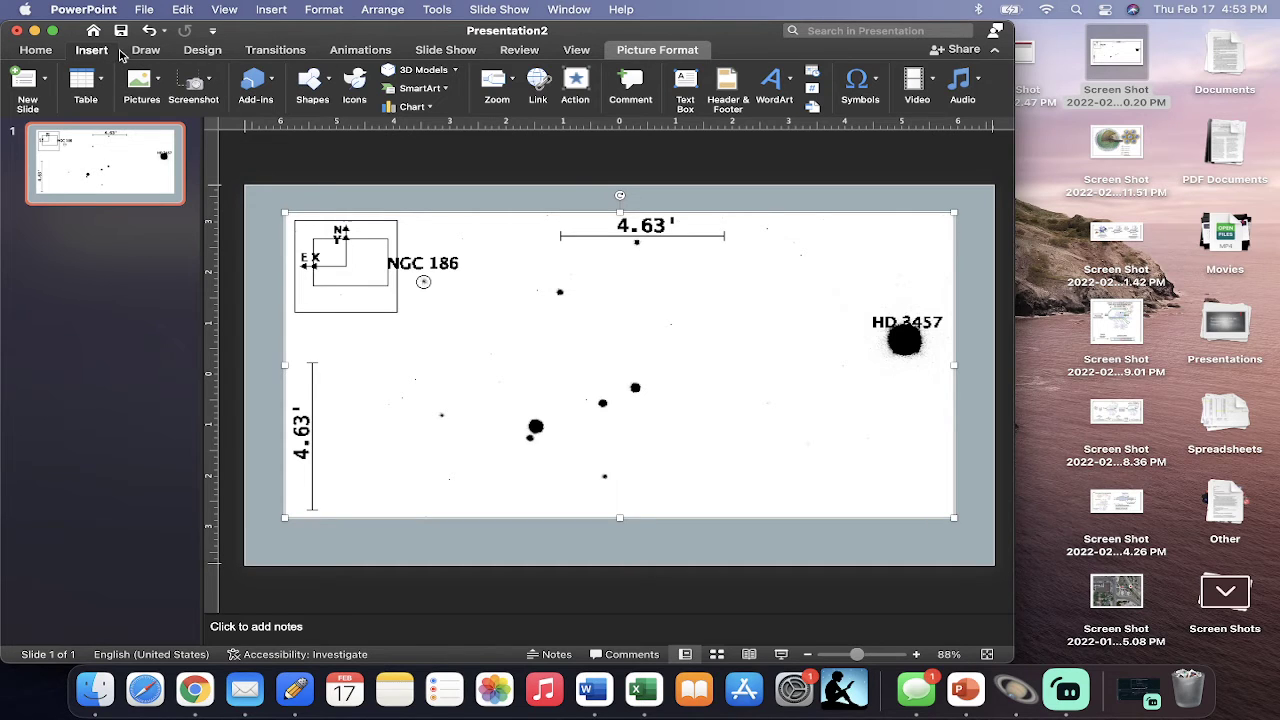
Draw a small down arrow (0.14″ × 0.61″) just above the faint star right of centre.
click(312, 85)
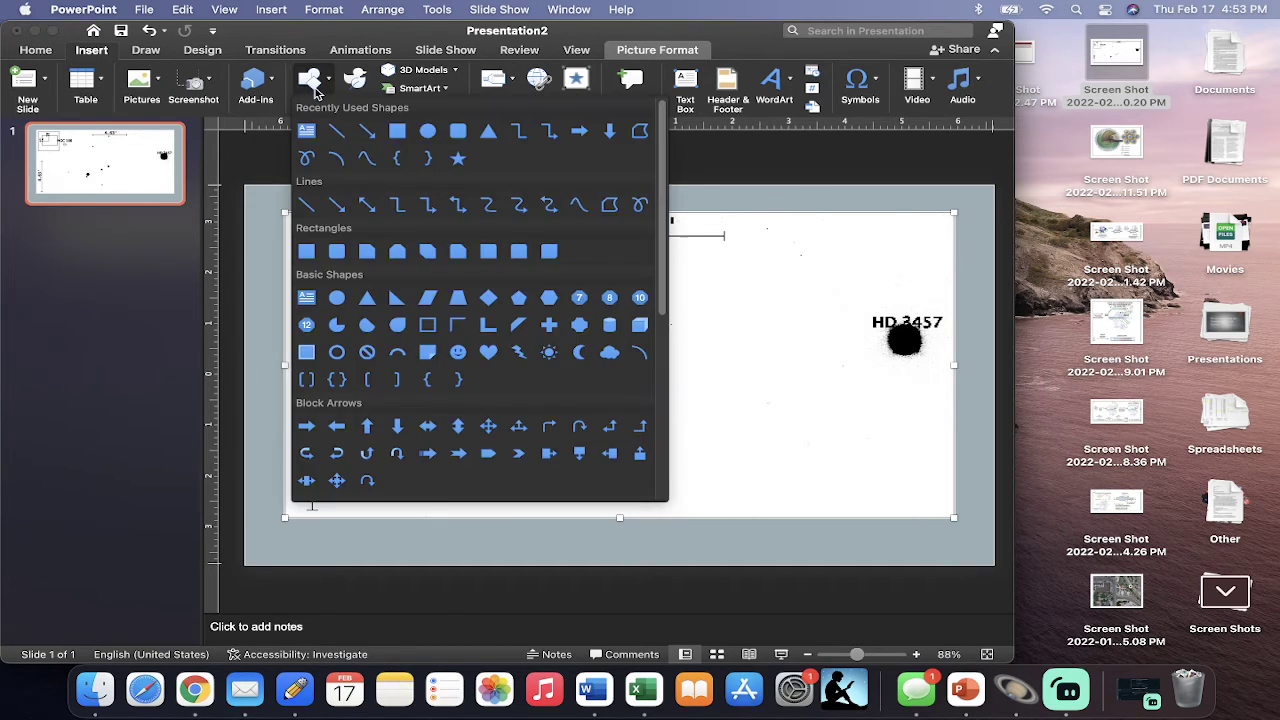
click(609, 132)
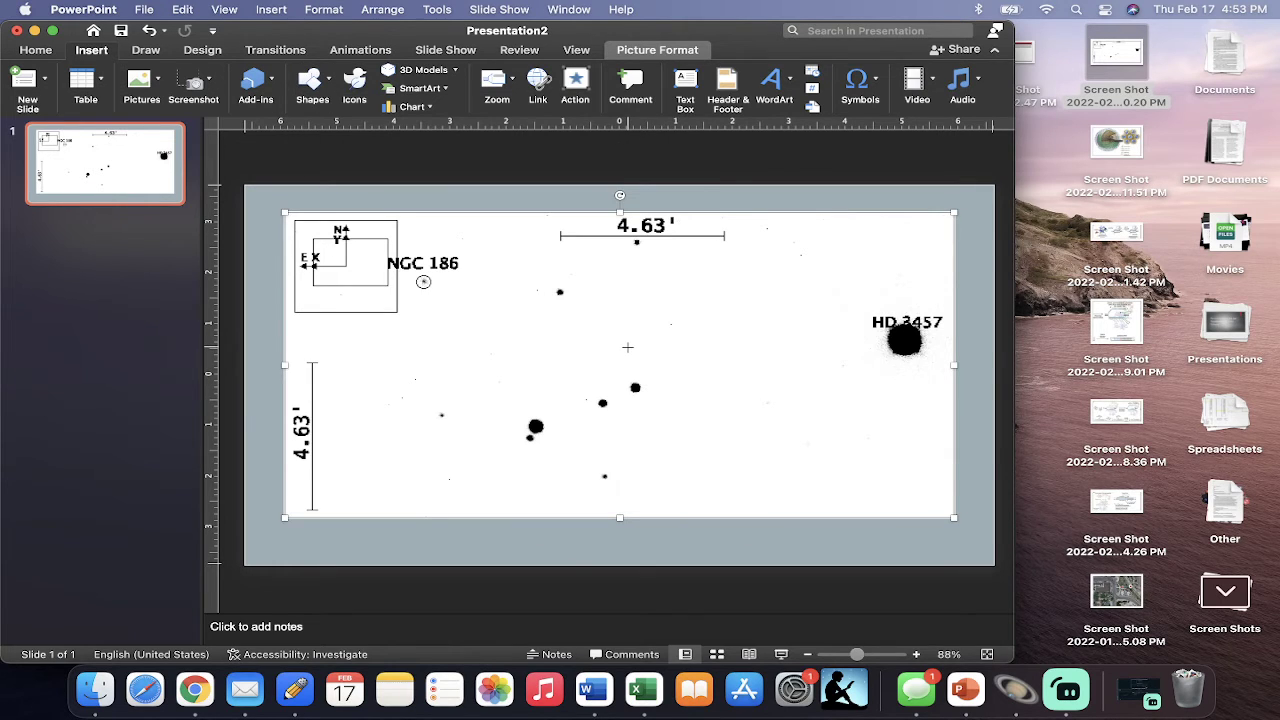
drag(629, 344, 636, 381)
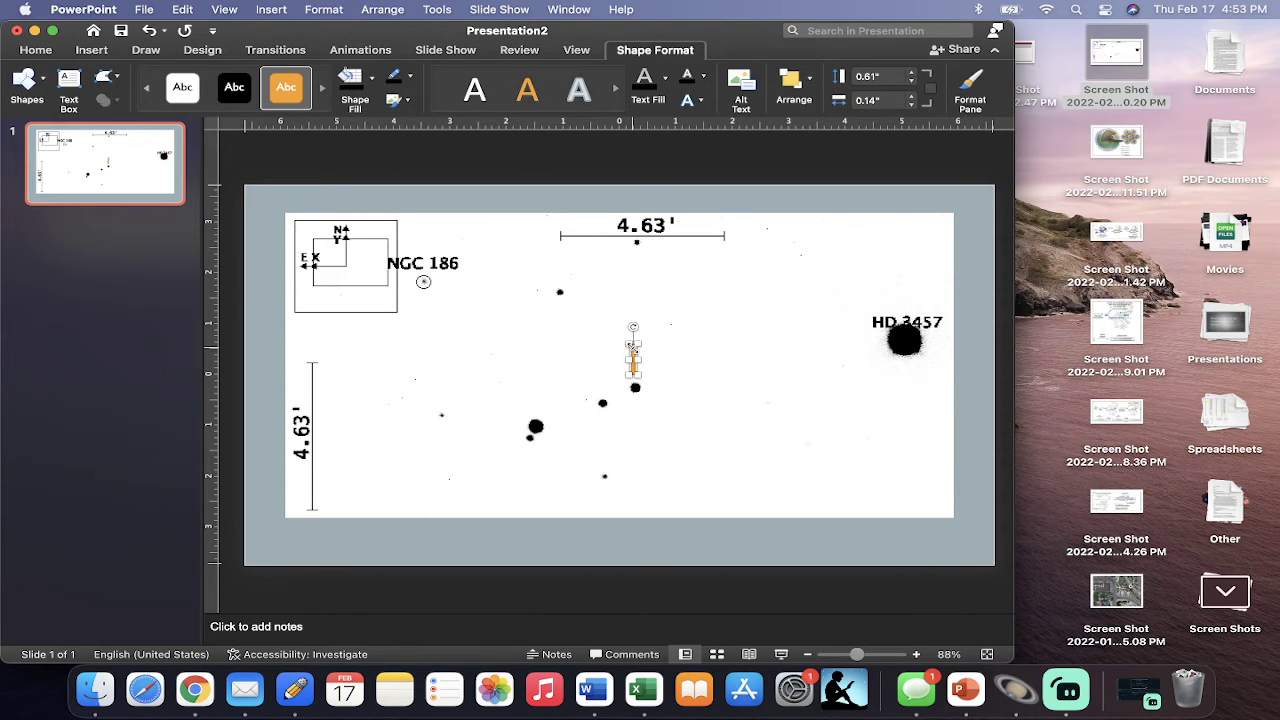
drag(640, 349, 640, 354)
click(707, 362)
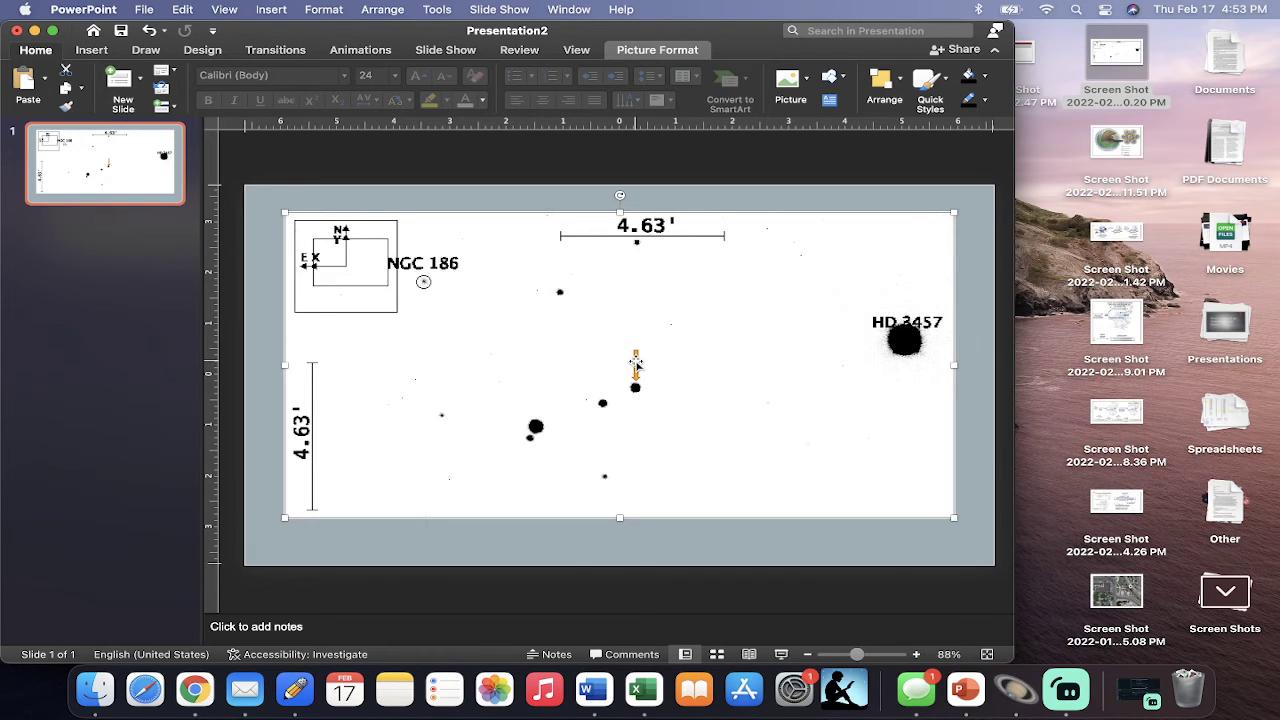
Paste a copy of the orange arrow and drag it left, then delete that first copy.
click(637, 363)
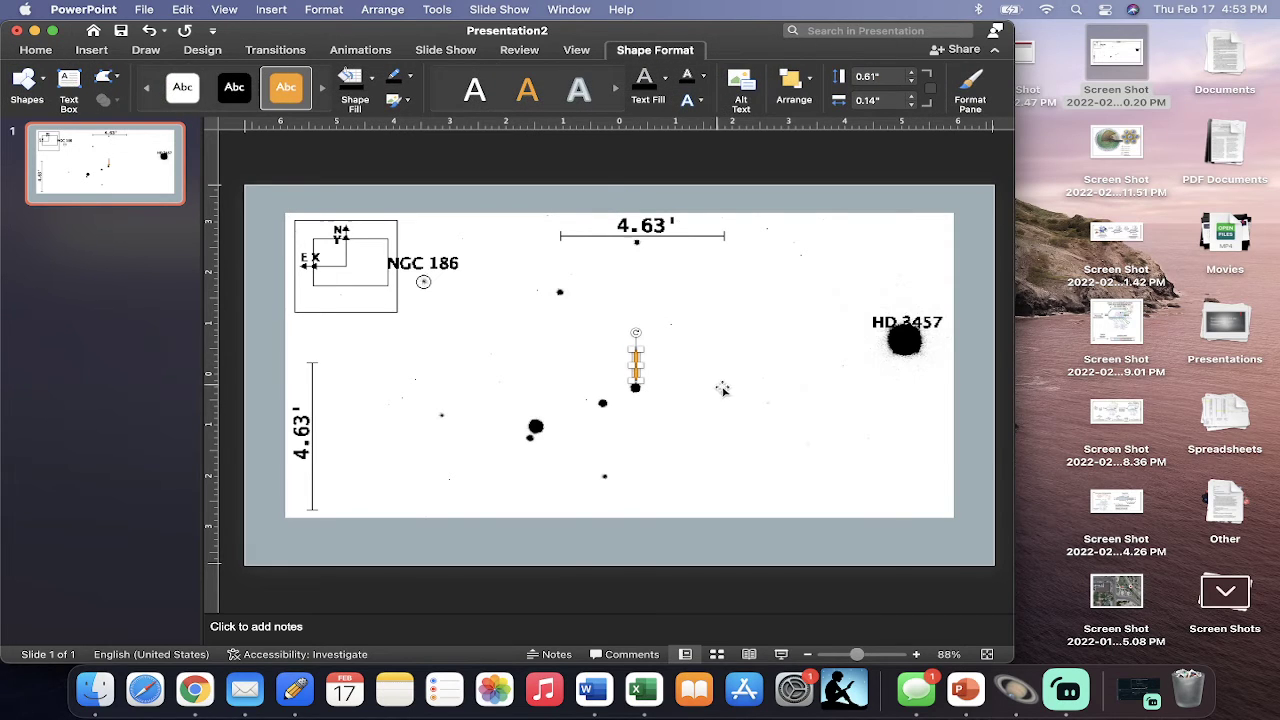
key(super+v)
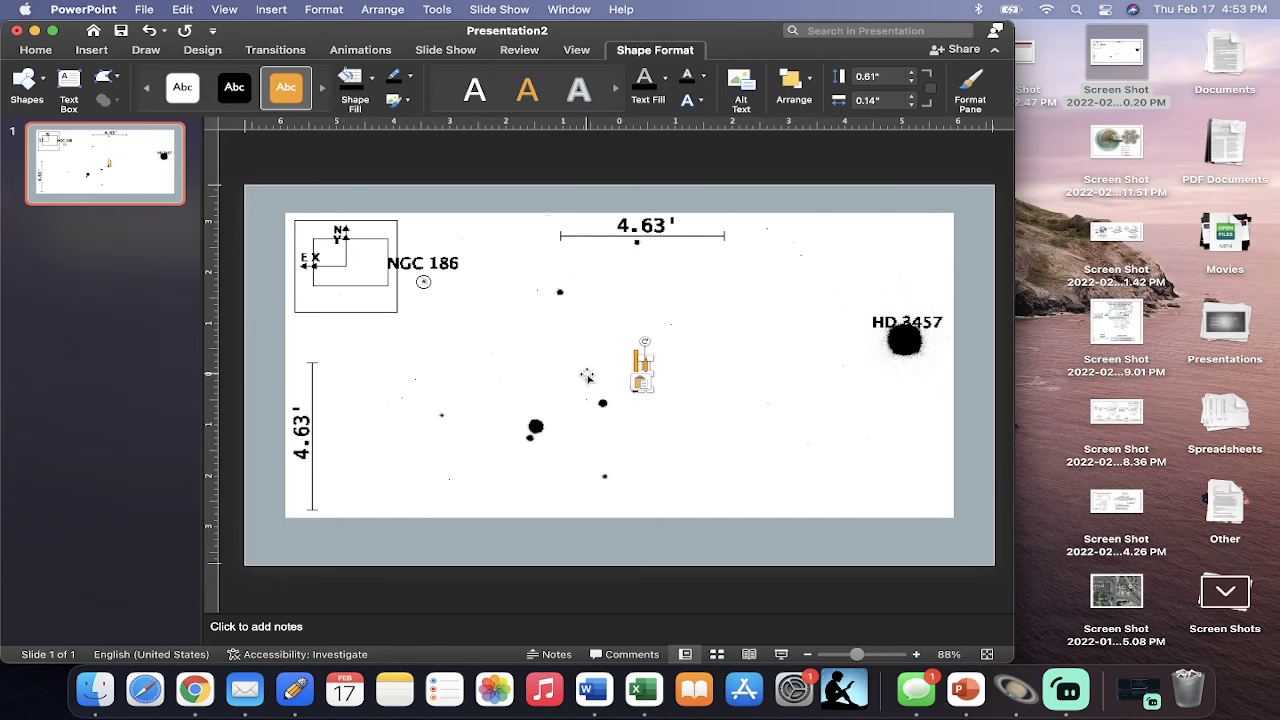
click(640, 368)
drag(635, 365, 588, 366)
click(714, 390)
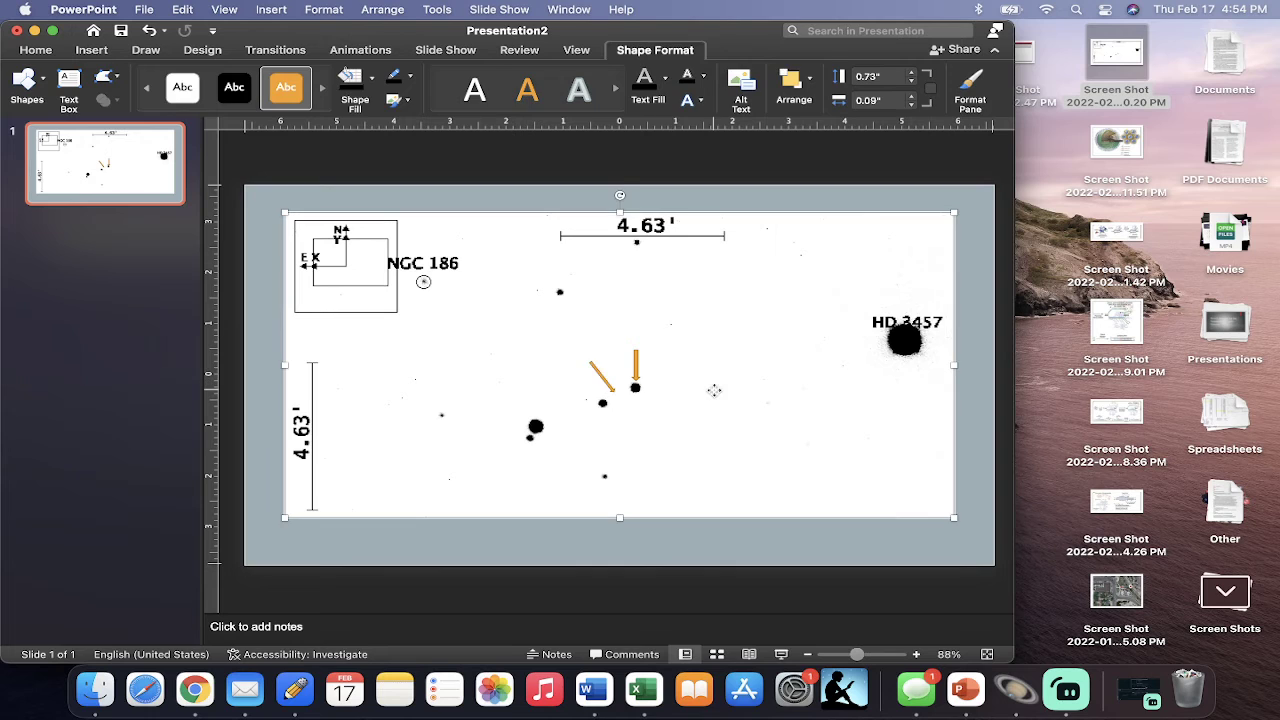
click(598, 374)
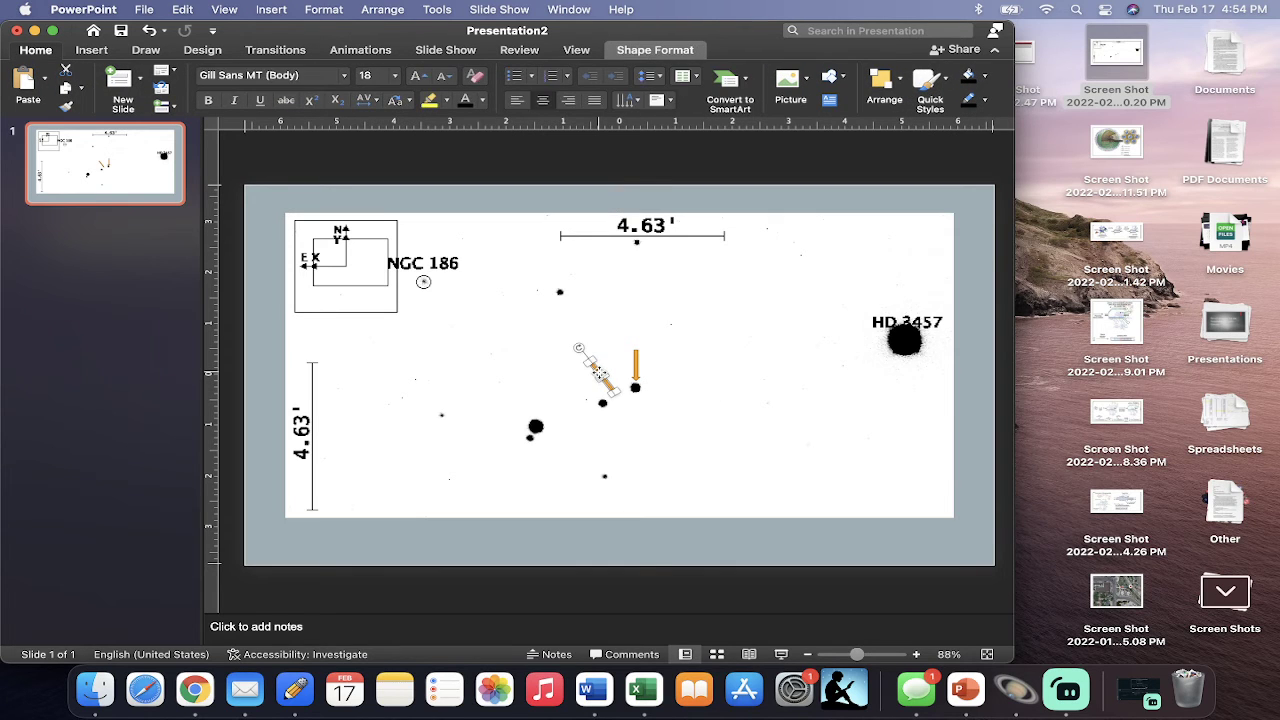
key(Delete)
Paste another copy of the orange arrow and position it pointing at the neighbouring star on the left.
click(634, 366)
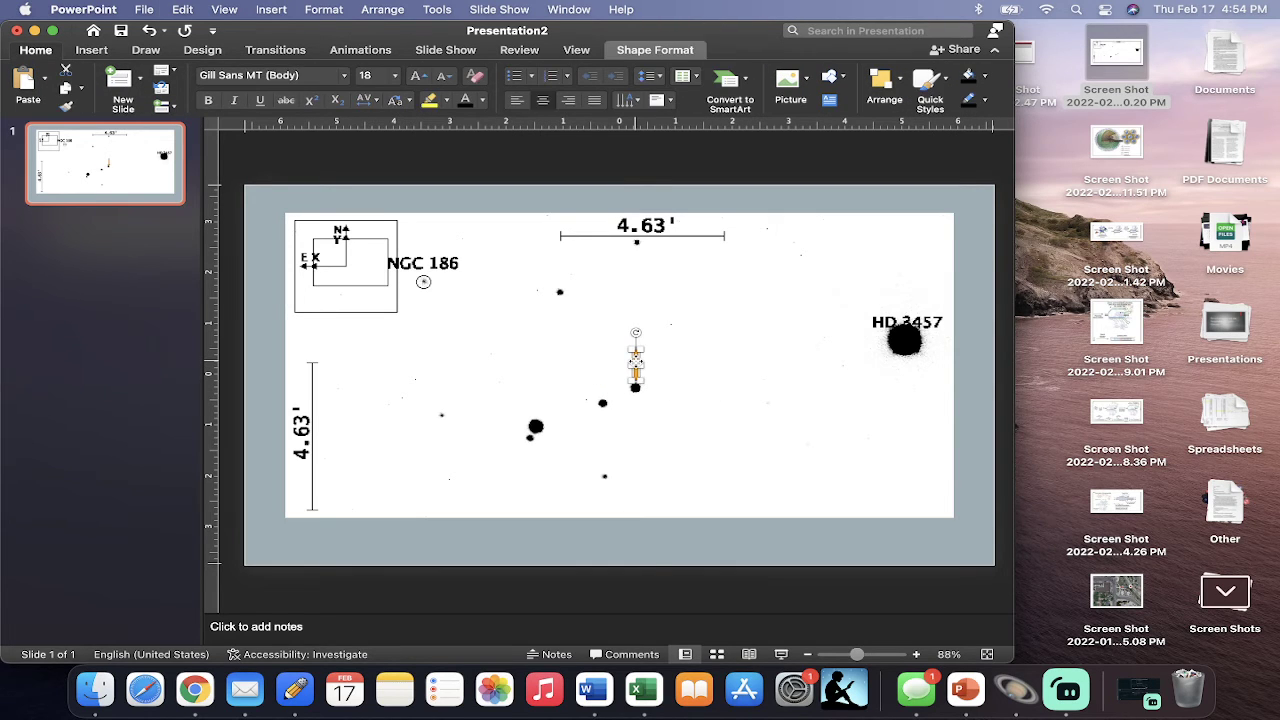
click(671, 375)
key(cmd+v)
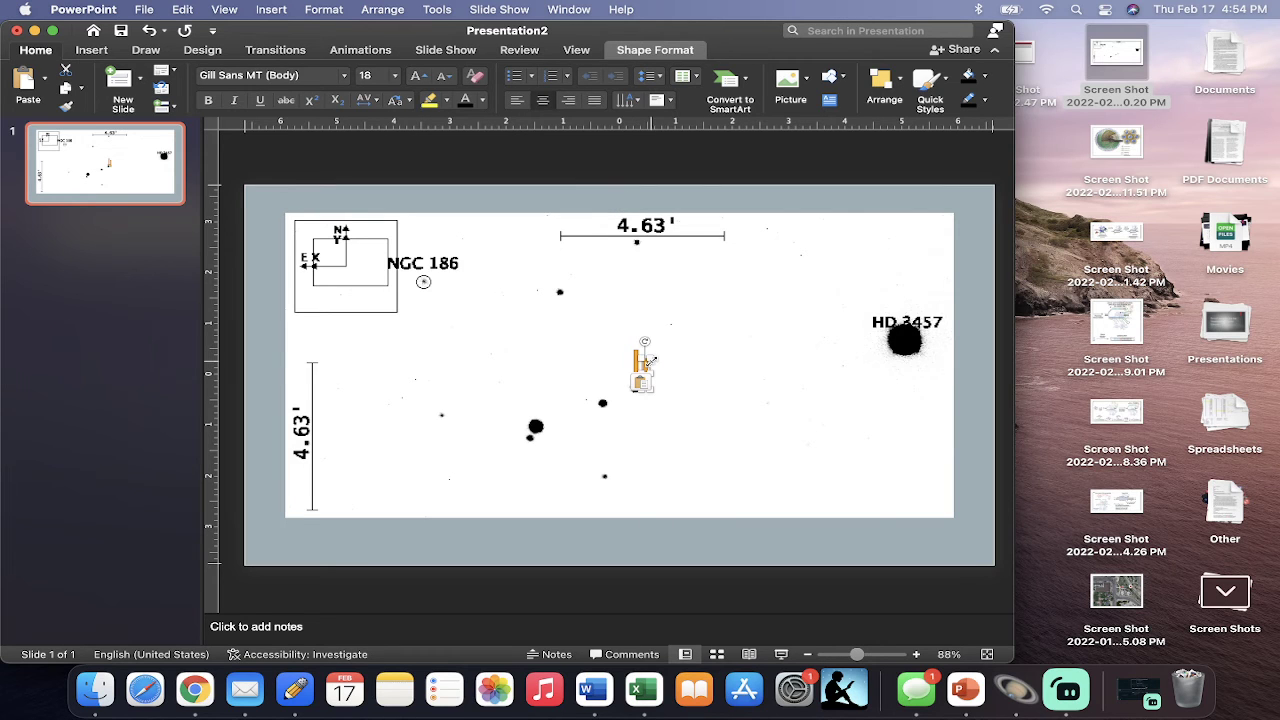
click(713, 363)
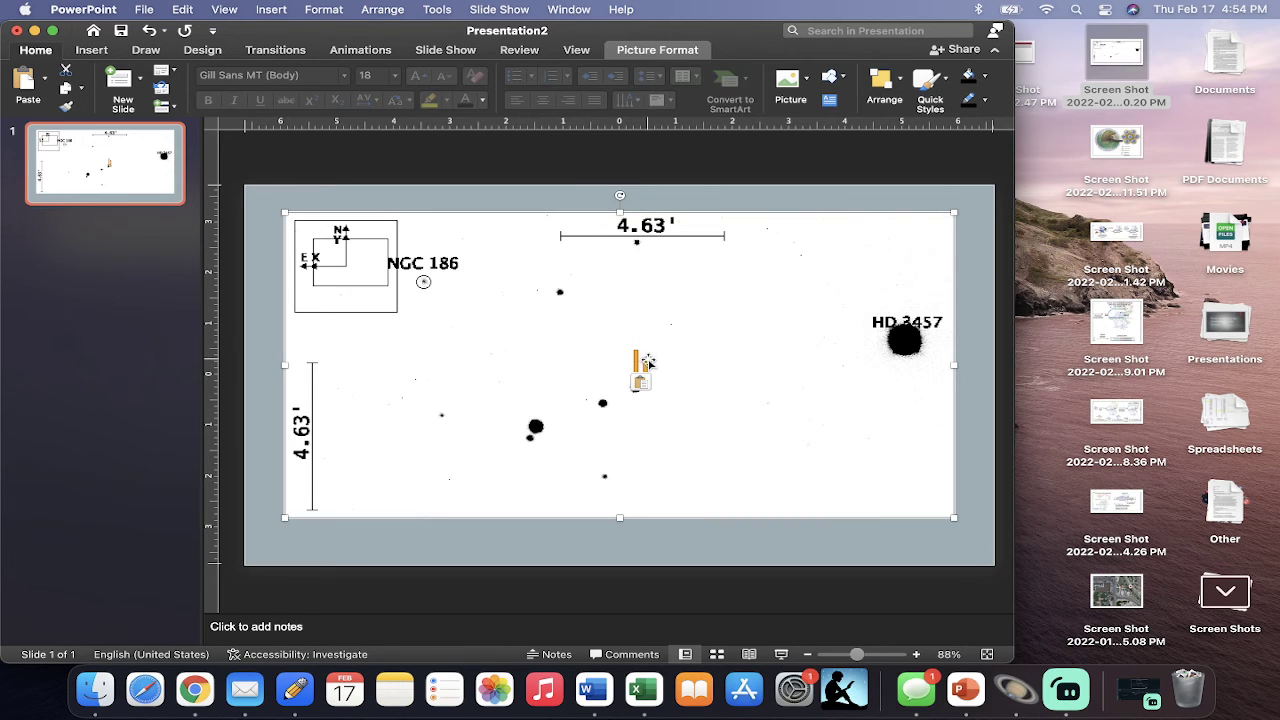
drag(645, 362, 583, 377)
click(578, 368)
click(687, 404)
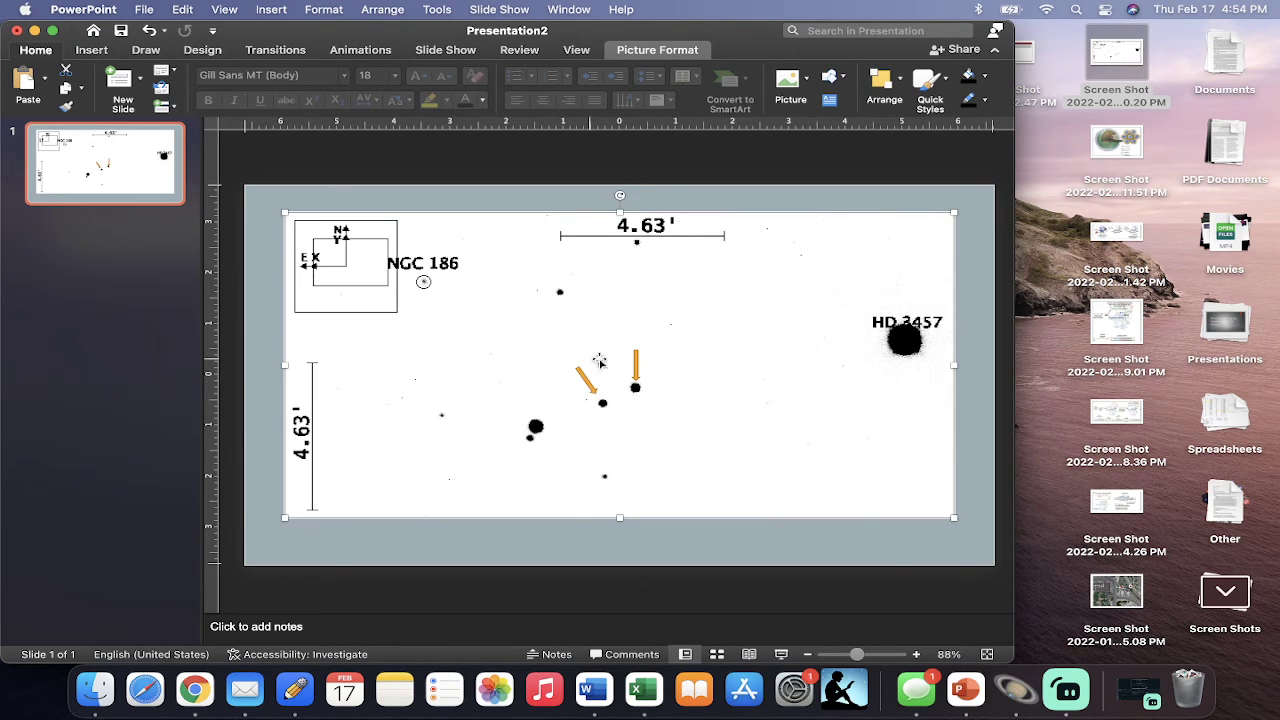
Add a text box reading 'A' just above the vertical arrow and nudge it into place.
click(92, 50)
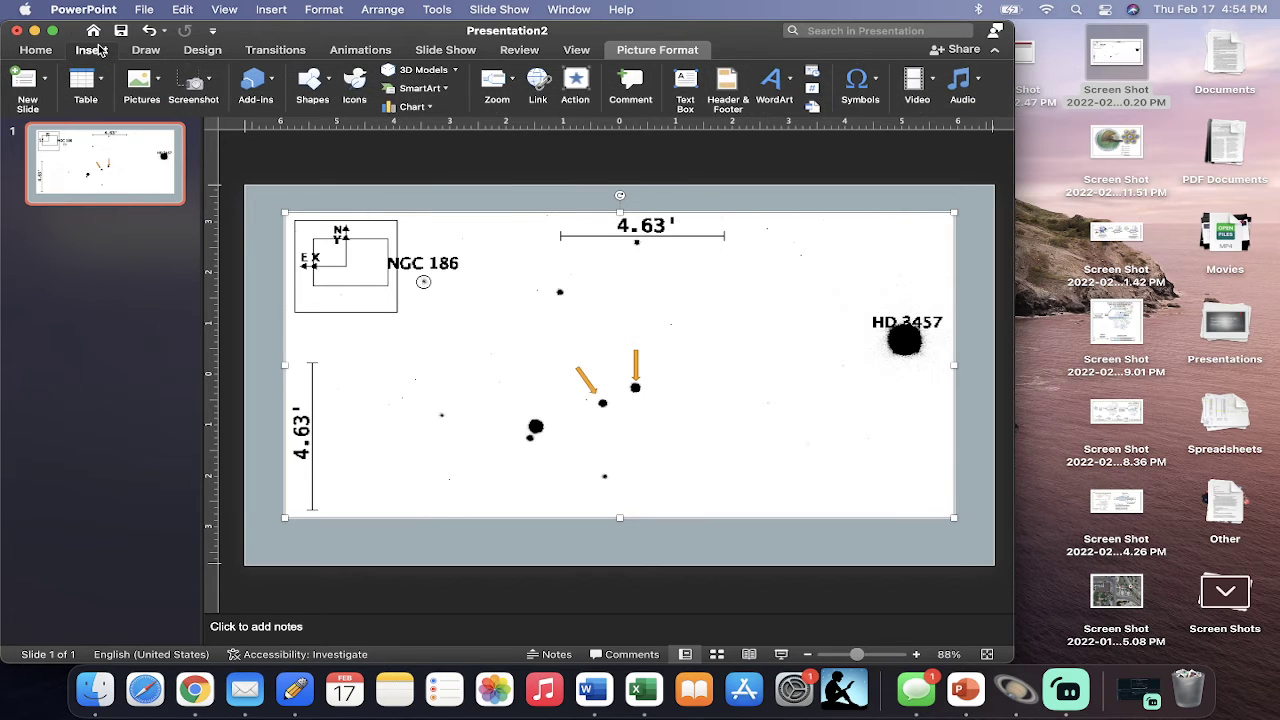
click(686, 84)
drag(618, 326, 658, 352)
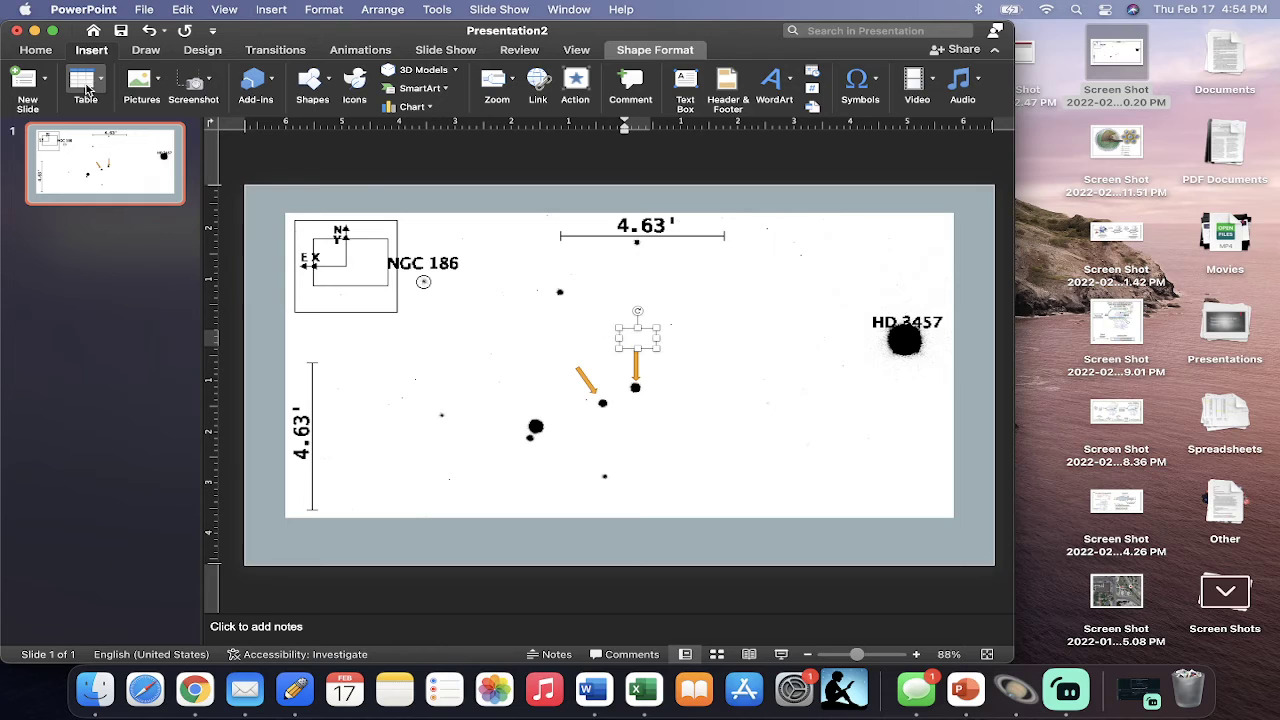
click(50, 51)
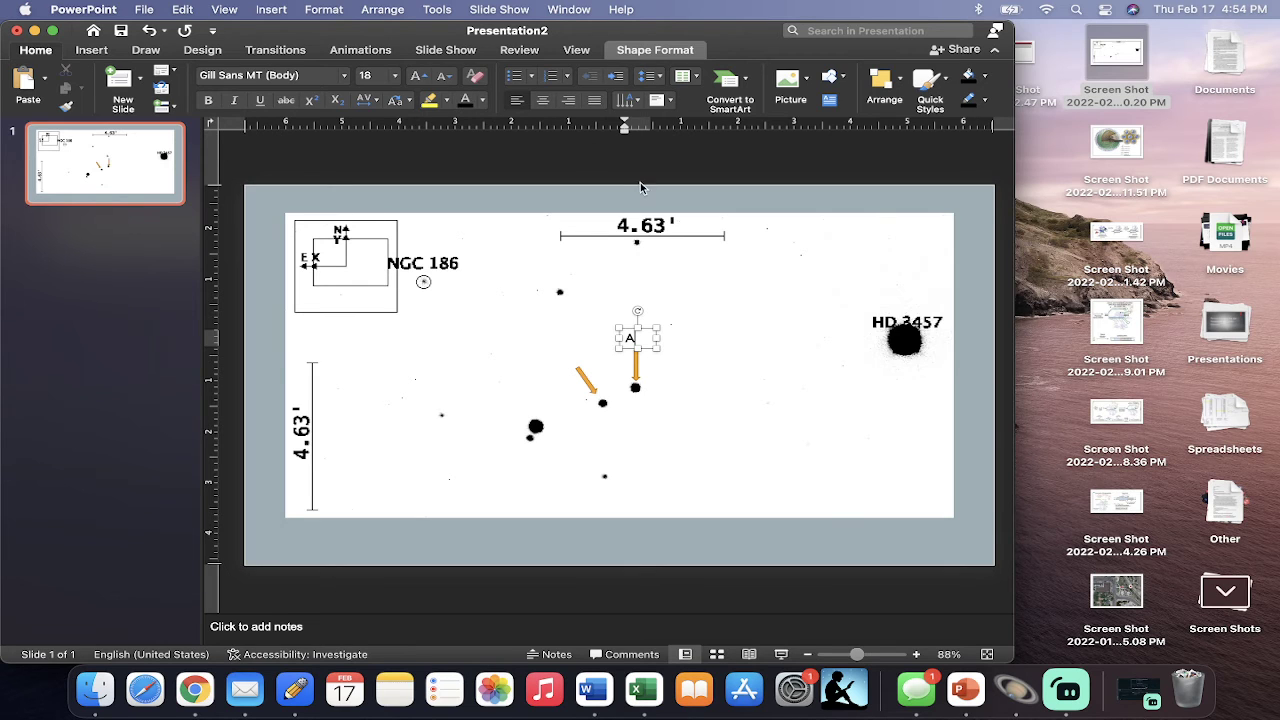
click(748, 358)
click(641, 340)
drag(637, 339, 640, 341)
click(727, 398)
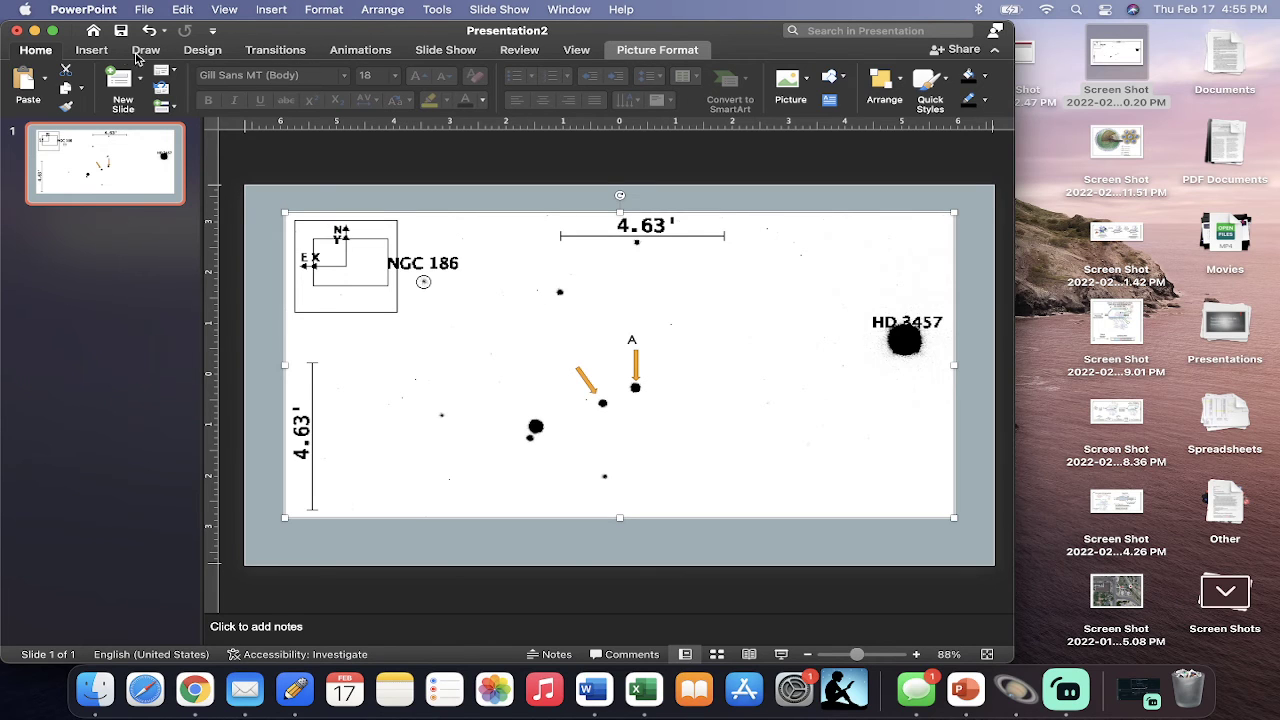
Add a text box reading 'B' above the diagonal arrow.
click(92, 50)
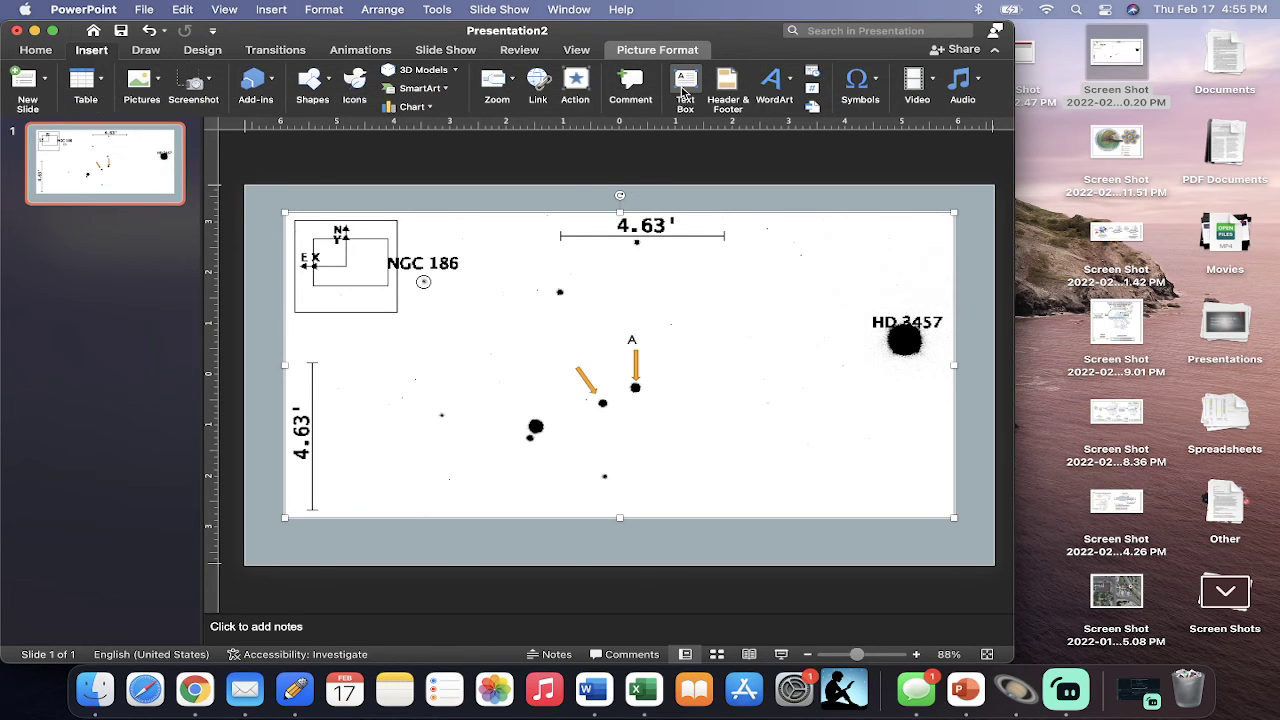
click(684, 88)
drag(560, 340, 586, 367)
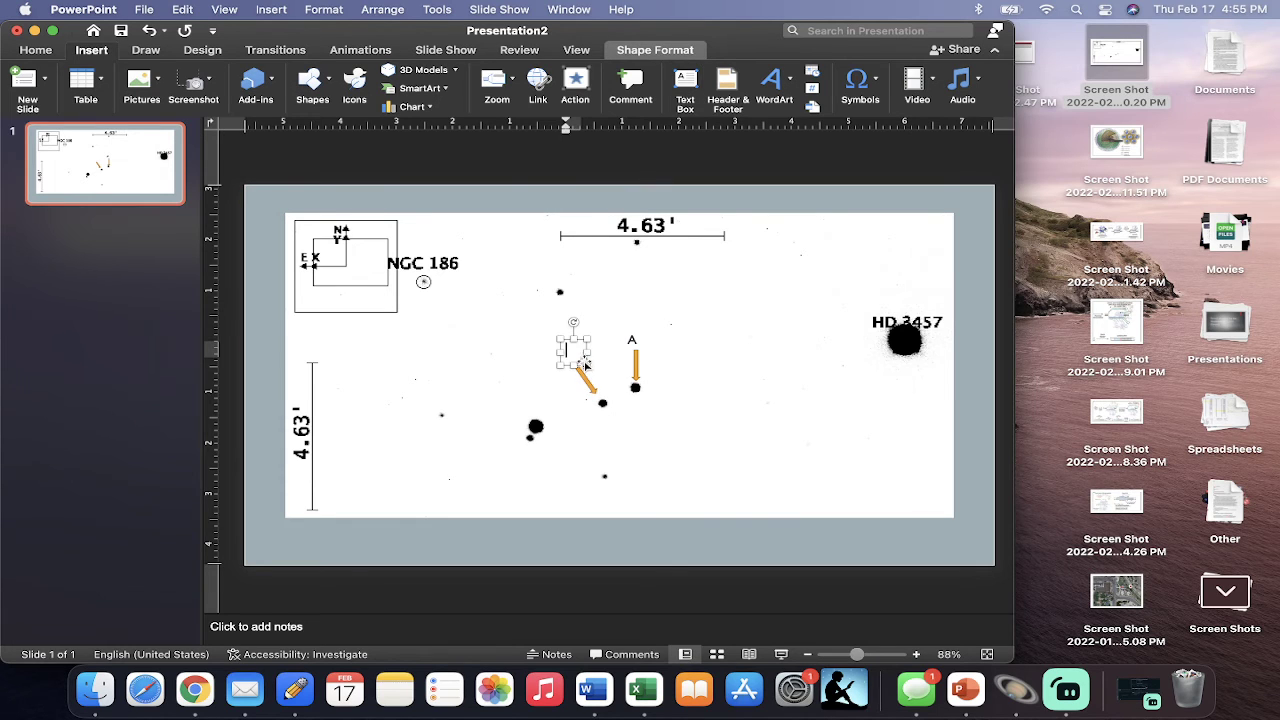
click(35, 50)
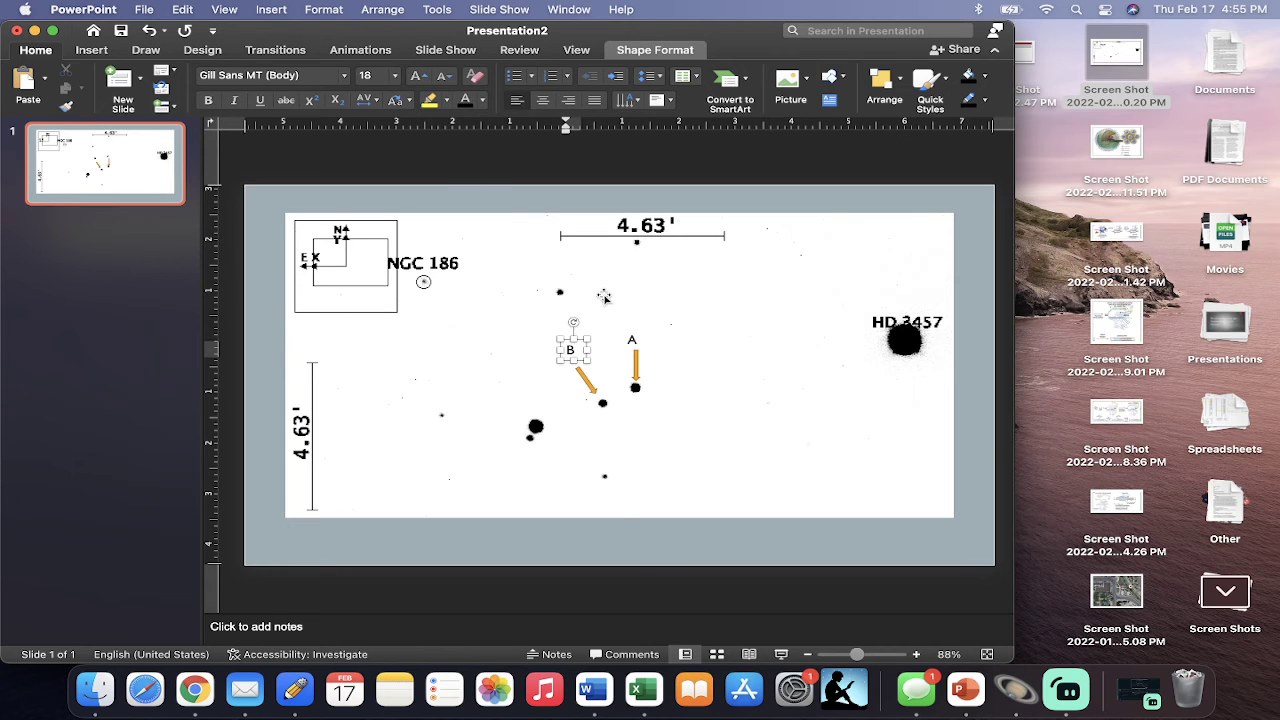
click(760, 409)
click(578, 340)
Nudge the B label and the star-field picture slightly to realign them.
drag(580, 338, 582, 343)
click(568, 347)
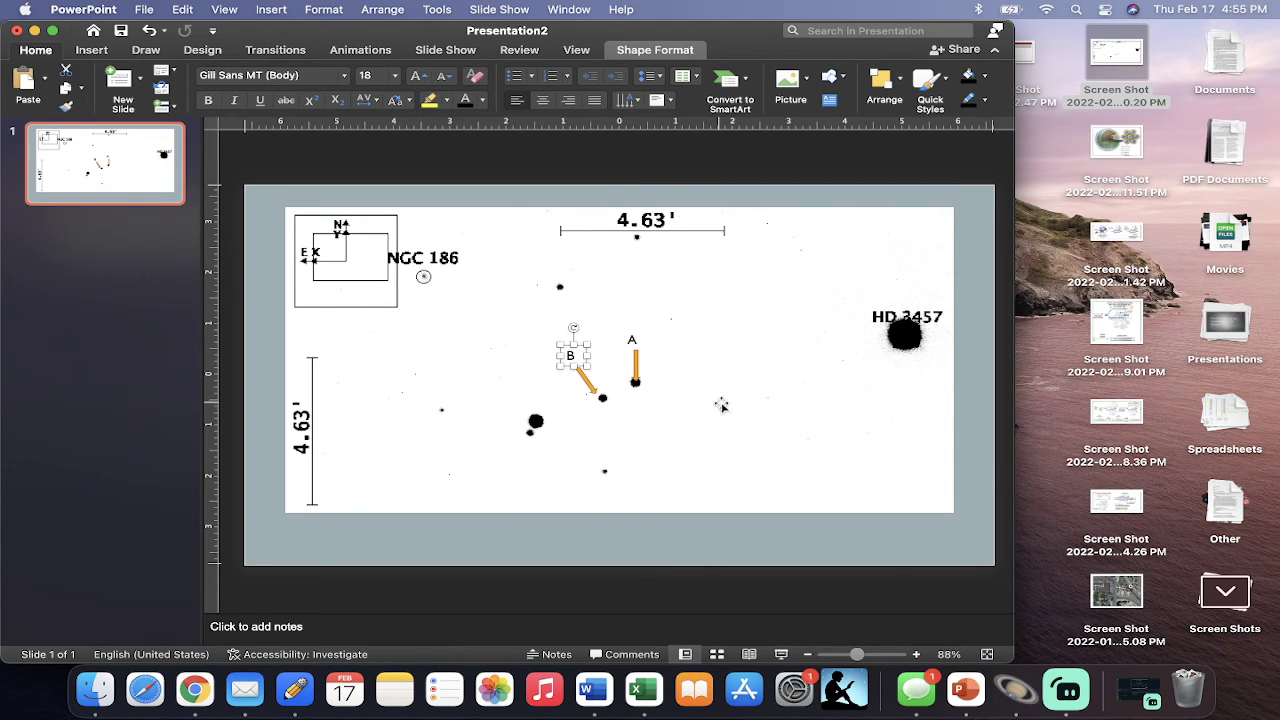
click(714, 386)
drag(737, 336, 737, 342)
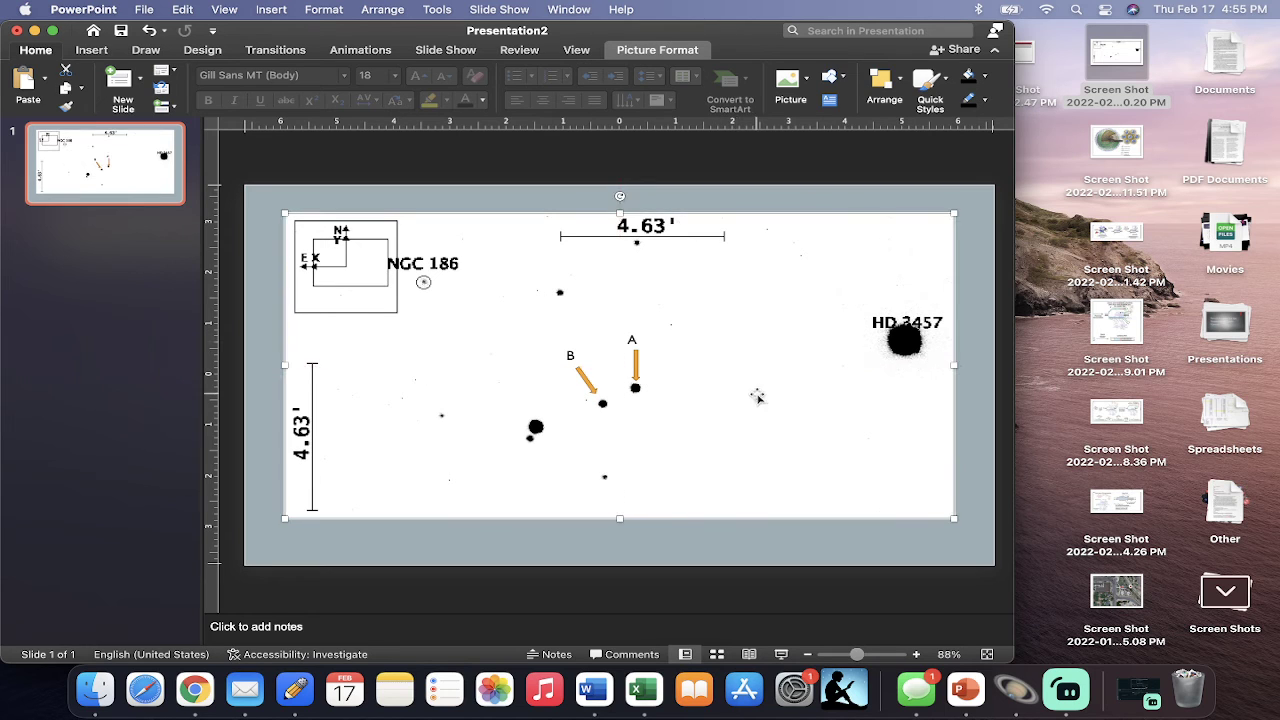
Set both the shape fill and the outline to black for the A and B arrows.
click(636, 364)
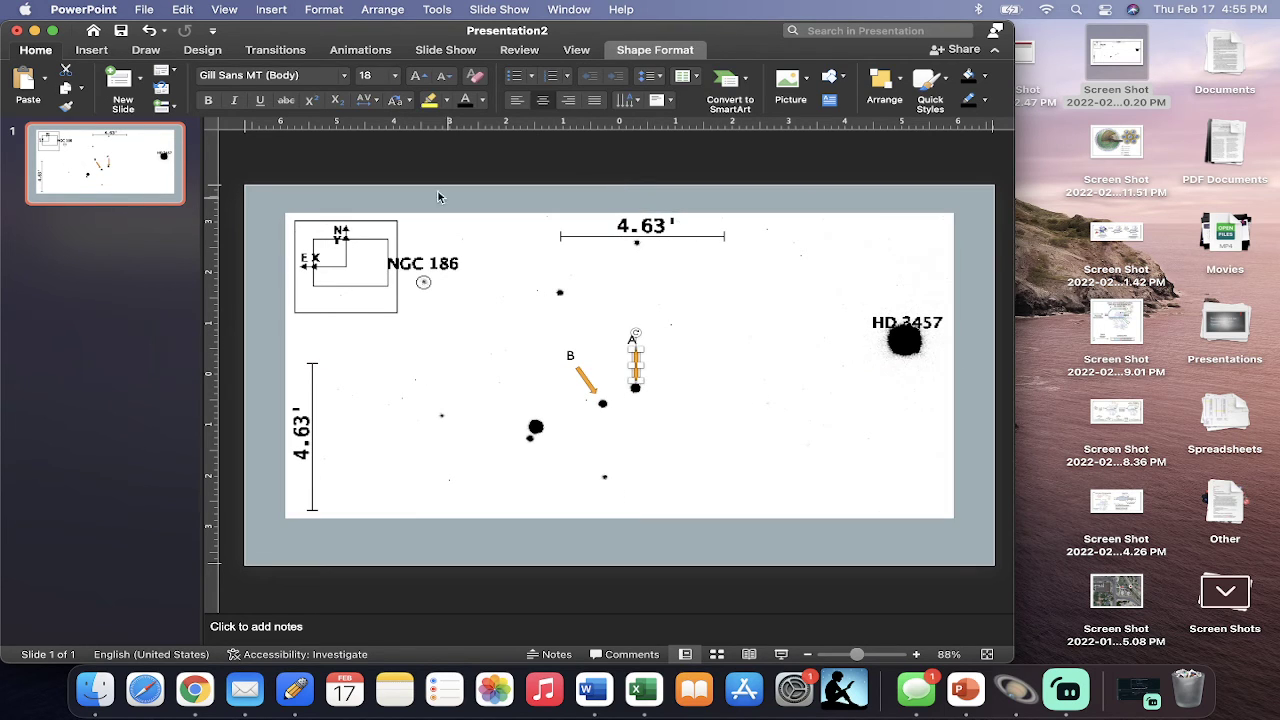
click(646, 50)
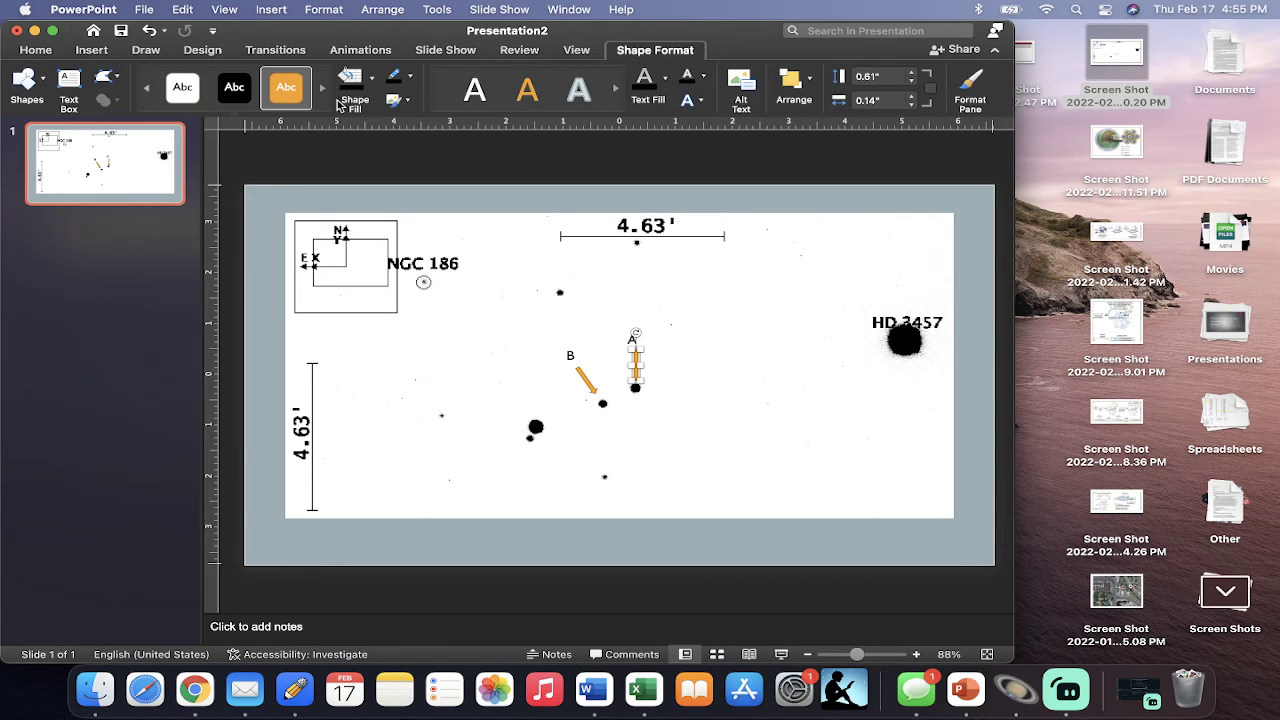
click(349, 88)
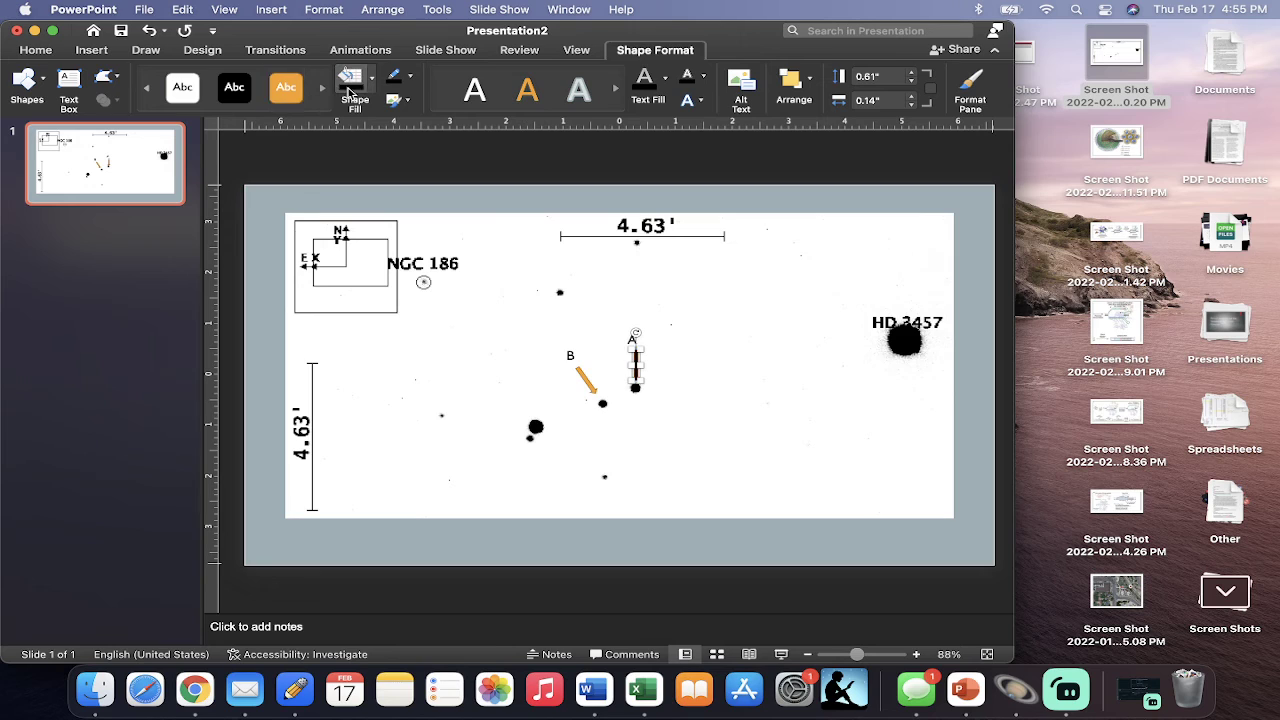
click(393, 79)
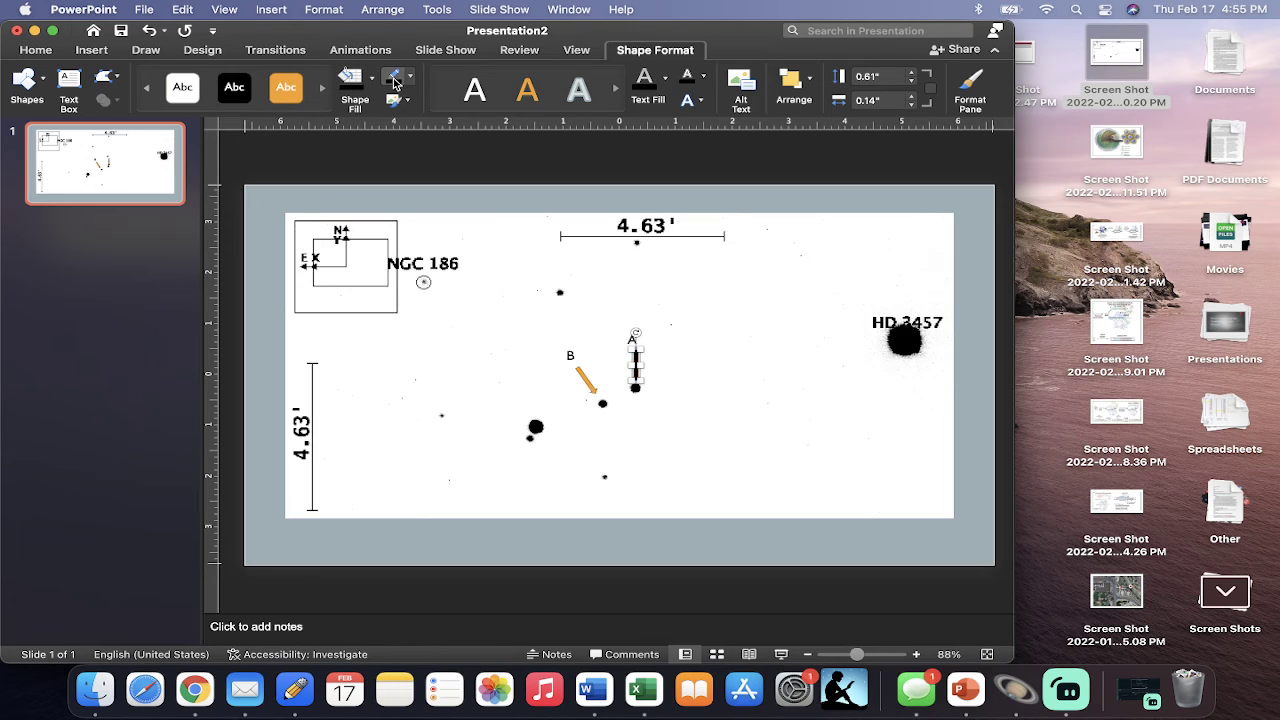
click(586, 381)
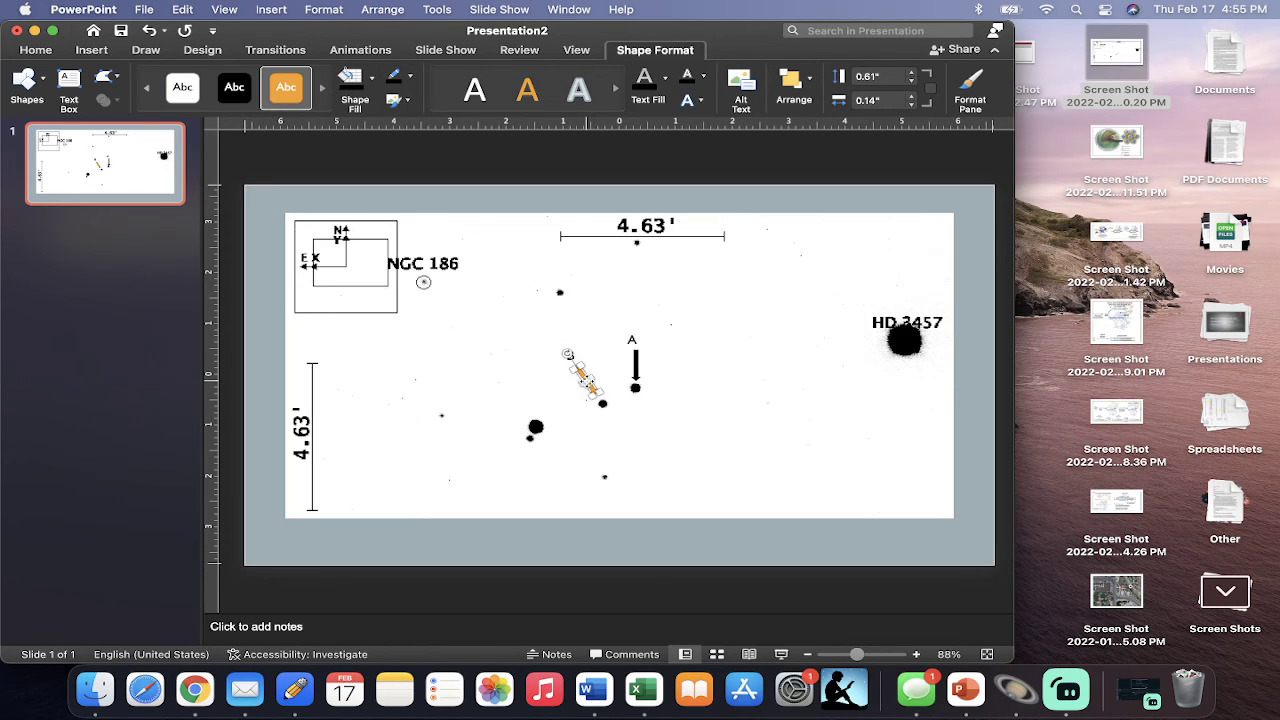
click(349, 88)
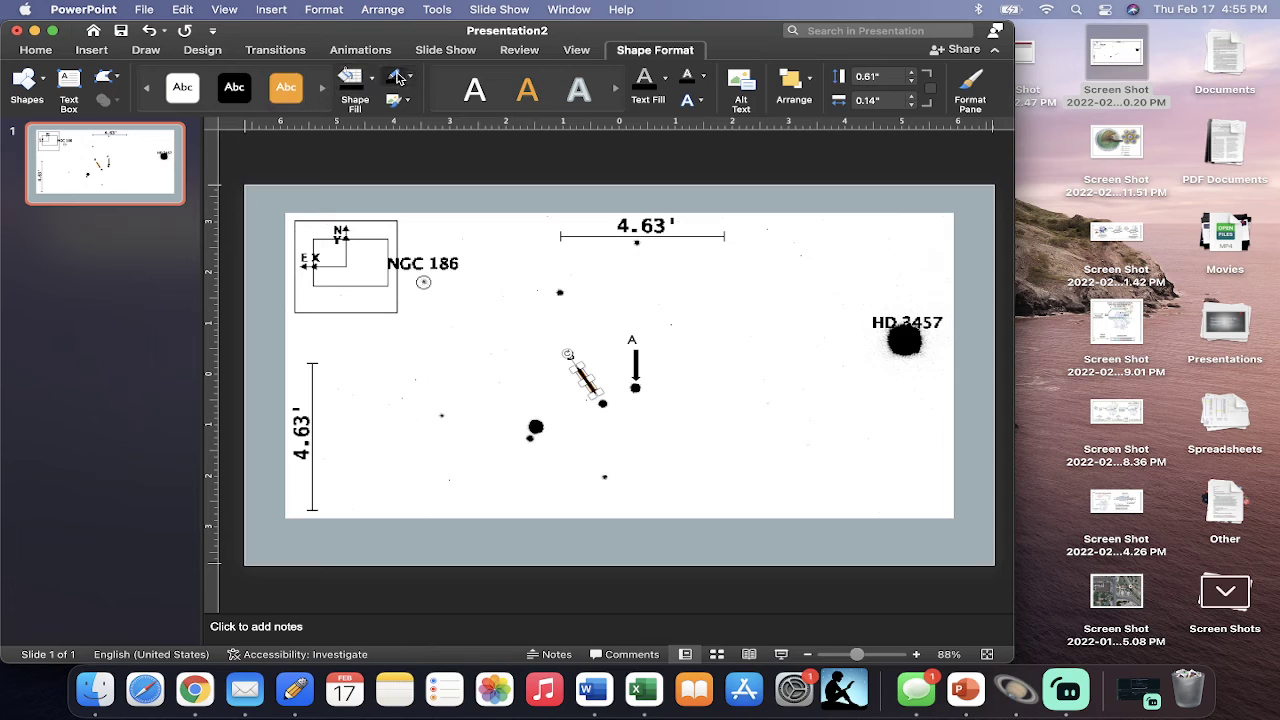
click(393, 79)
click(768, 392)
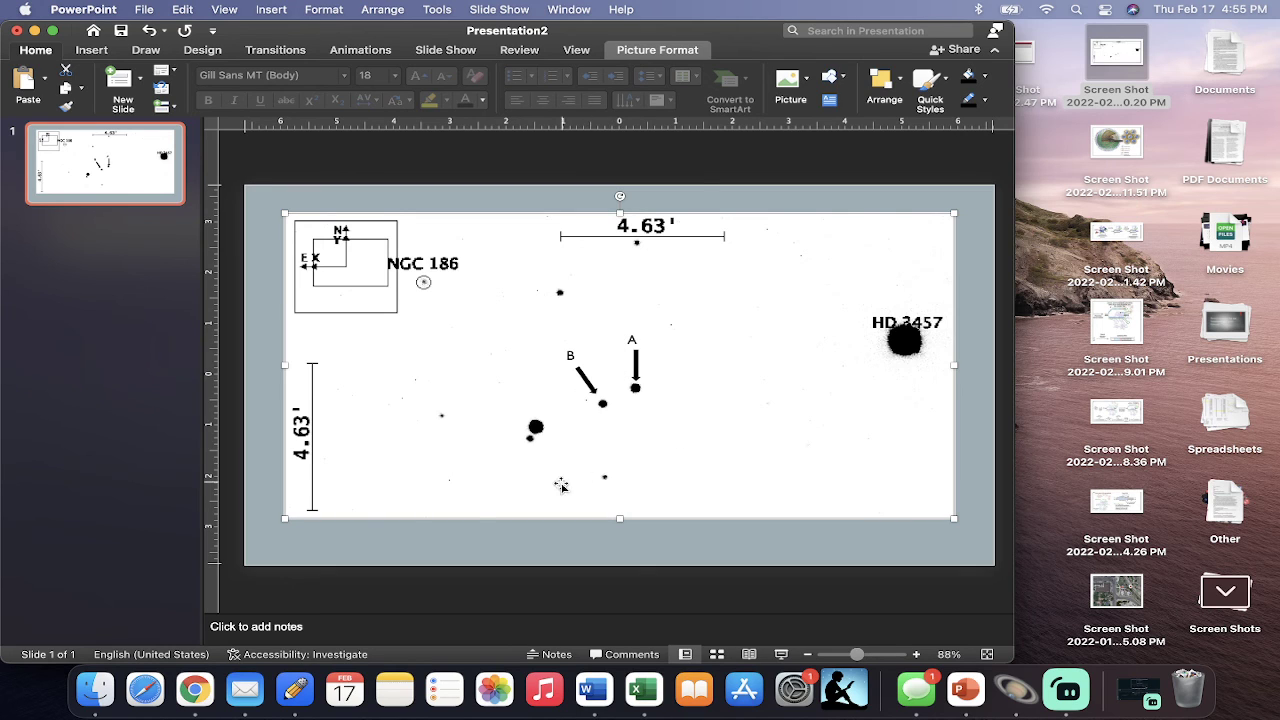
Deselect everything and capture a Cmd+Shift+4 region screenshot of the whole slide.
click(617, 541)
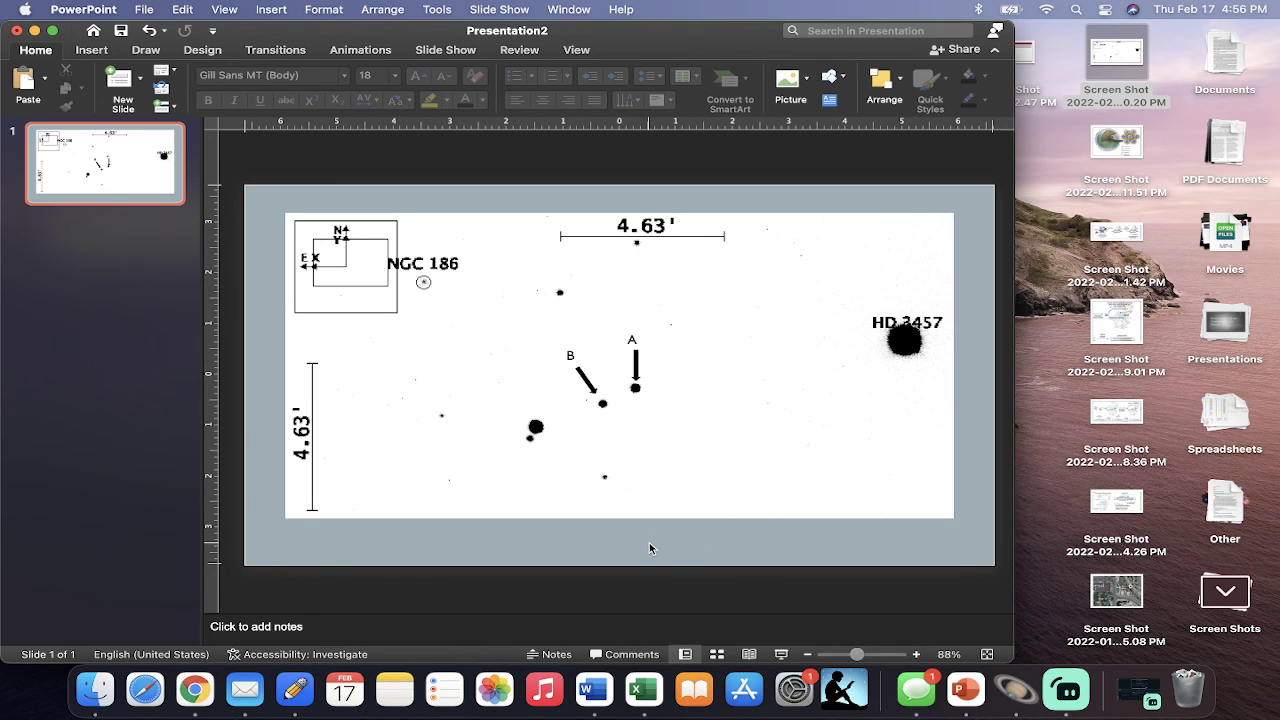
key(super+shift+4)
drag(287, 213, 945, 517)
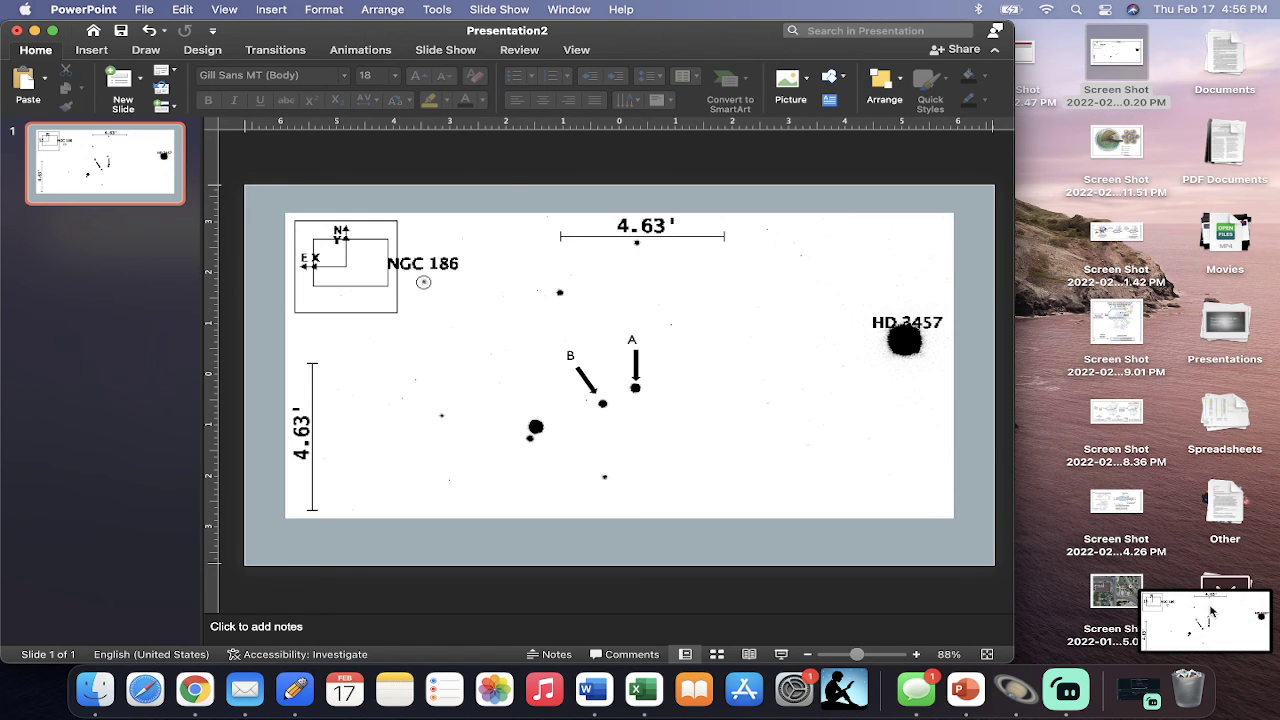
Open the screenshot thumbnail in the bottom-right corner for markup.
click(1211, 612)
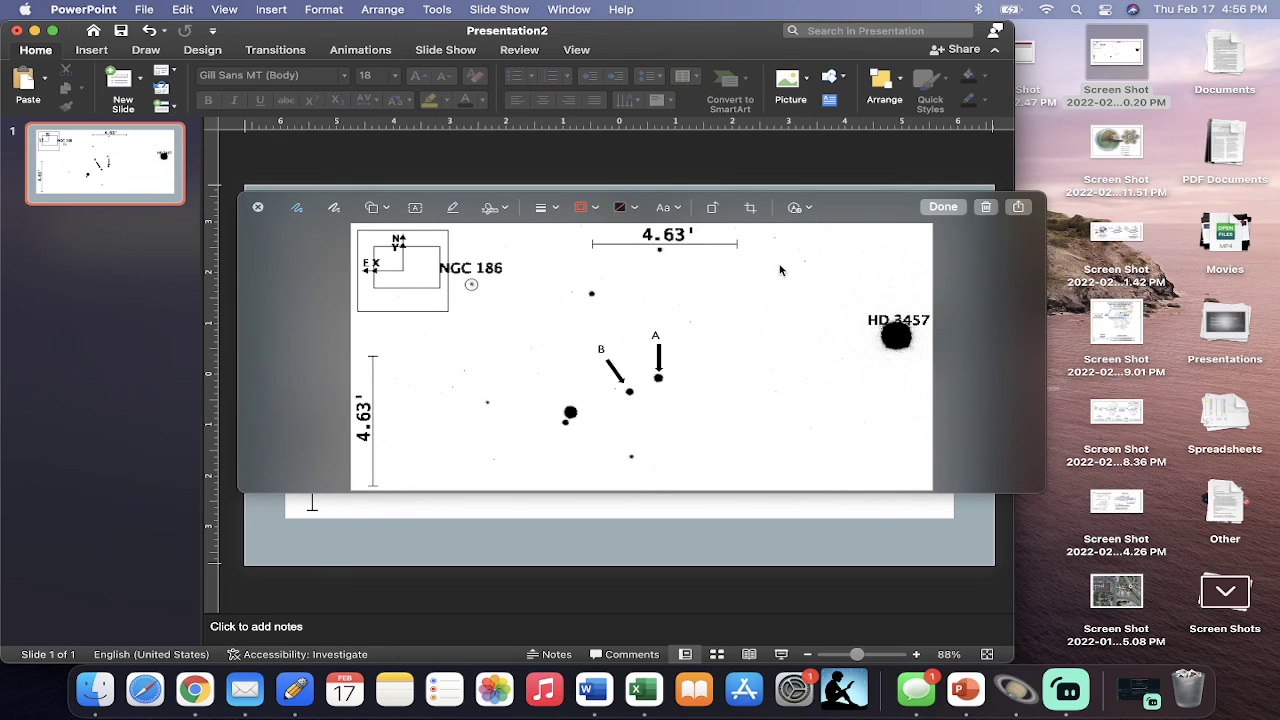